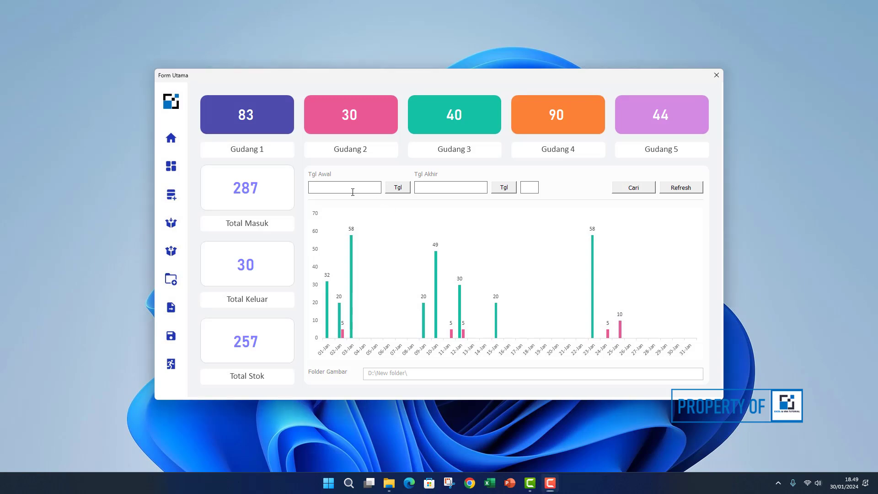
Open the Tgl Awal and Tgl Akhir calendars in turn, closing each without choosing a date
left_click(399, 188)
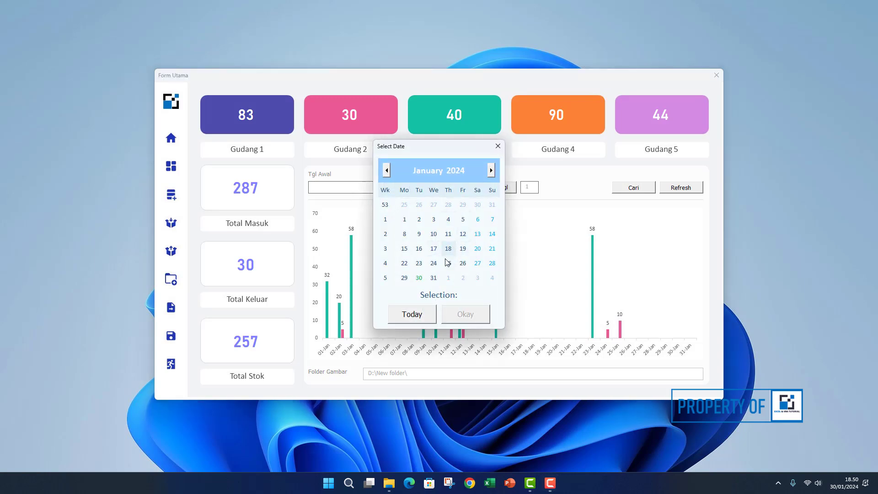
left_click(498, 146)
left_click(503, 187)
left_click(499, 144)
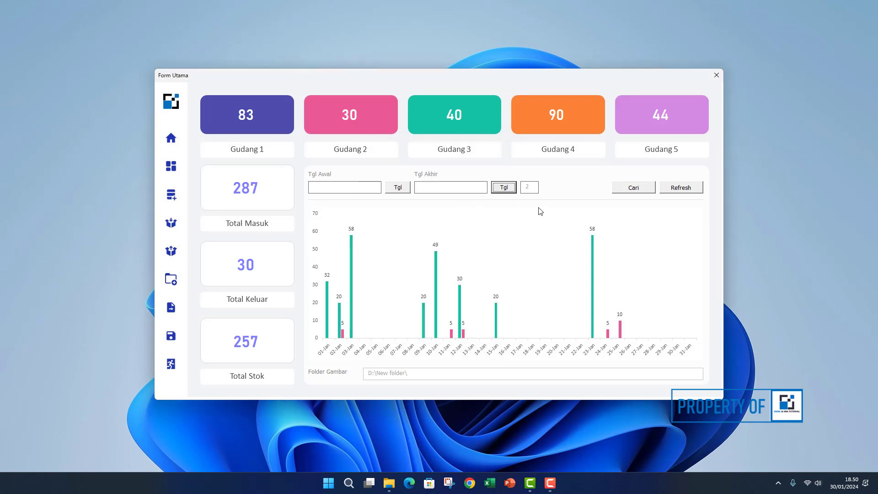
Try to search the dashboard data with both dates left empty, then refresh the dashboard
left_click(632, 186)
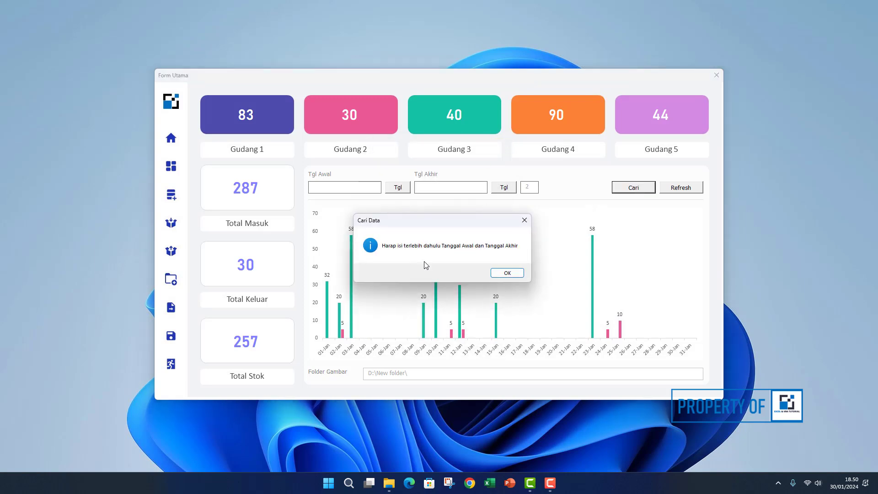
left_click(507, 273)
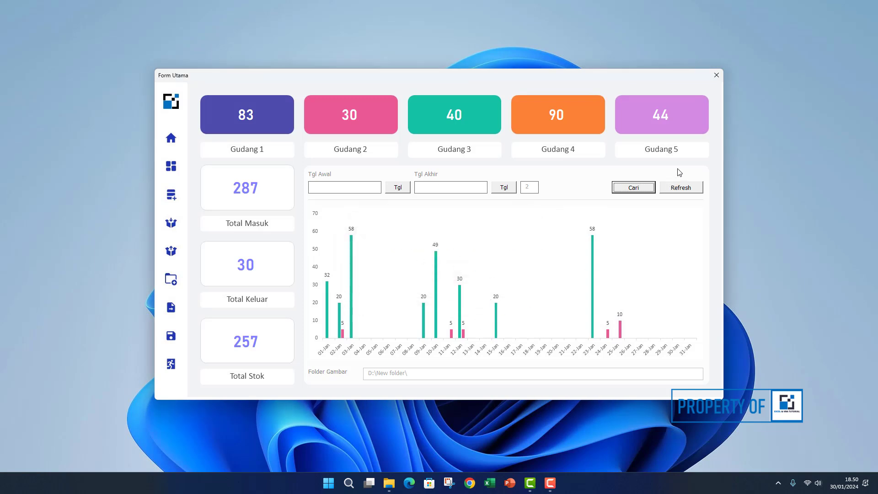
left_click(685, 188)
Open the product catalogue and browse forward and back through its pages, returning to the first page
left_click(172, 167)
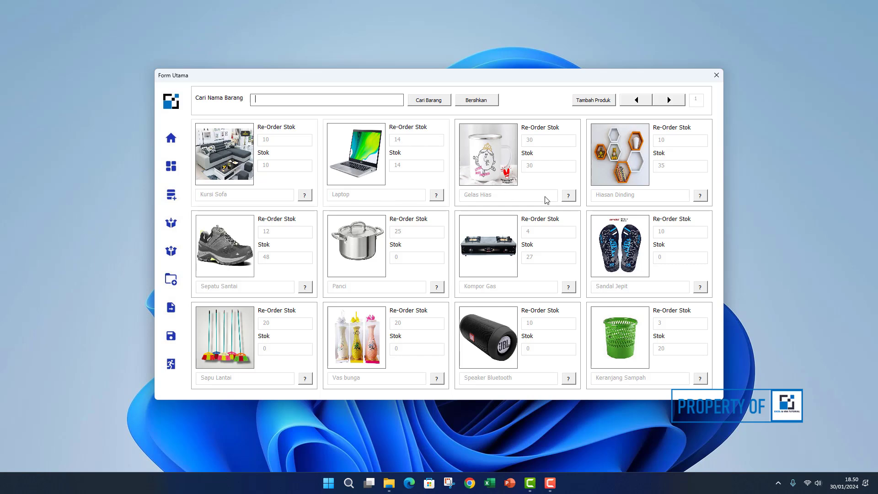
left_click(668, 100)
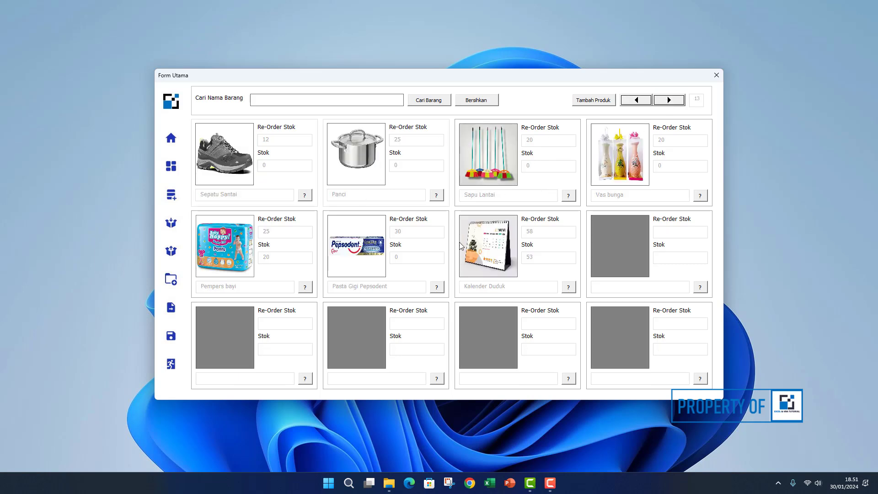
left_click(668, 99)
left_click(642, 102)
left_click(642, 102)
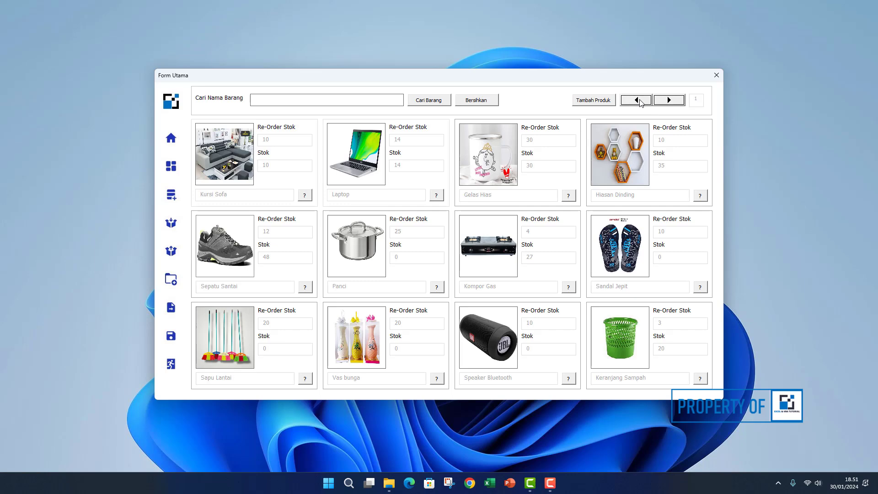
left_click(668, 103)
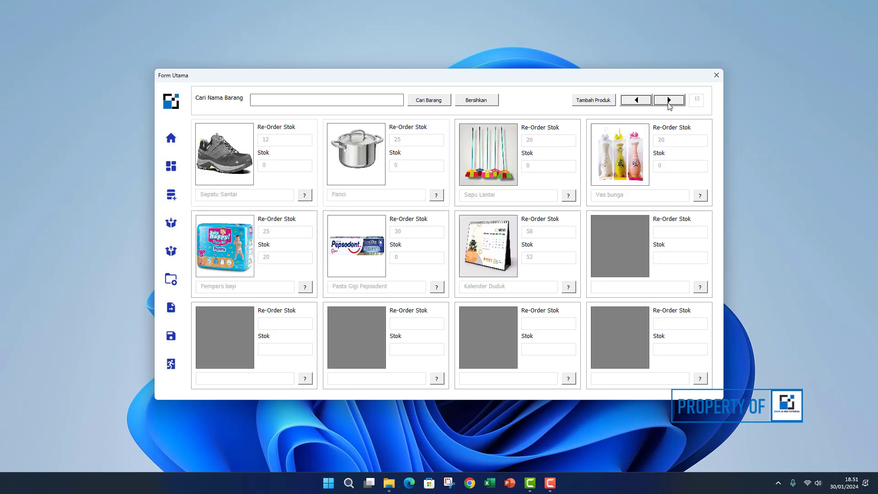
left_click(669, 104)
left_click(636, 104)
left_click(636, 104)
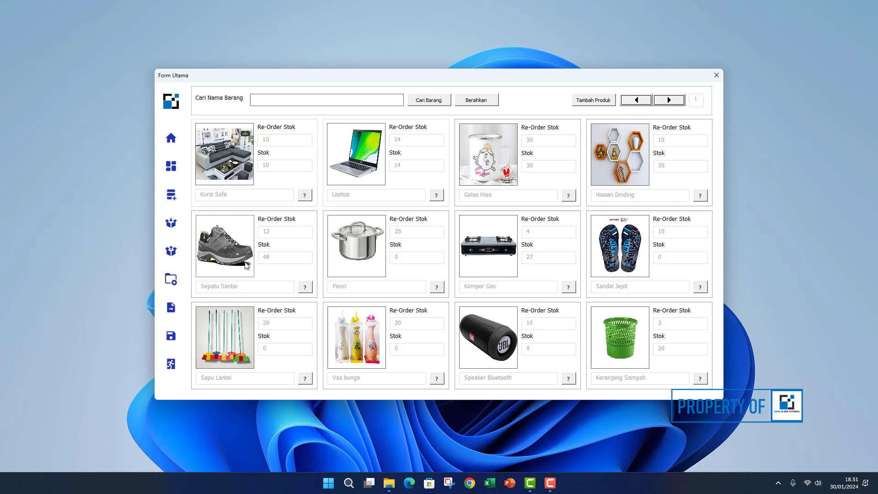
View the product details of the Sepatu Santai with stock 48 and of the Speaker Bluetooth, closing each form
left_click(305, 289)
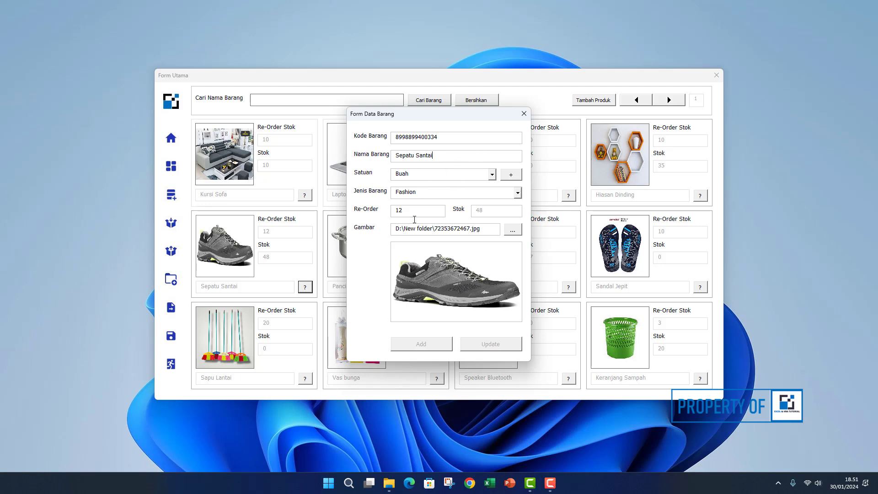
left_click(524, 115)
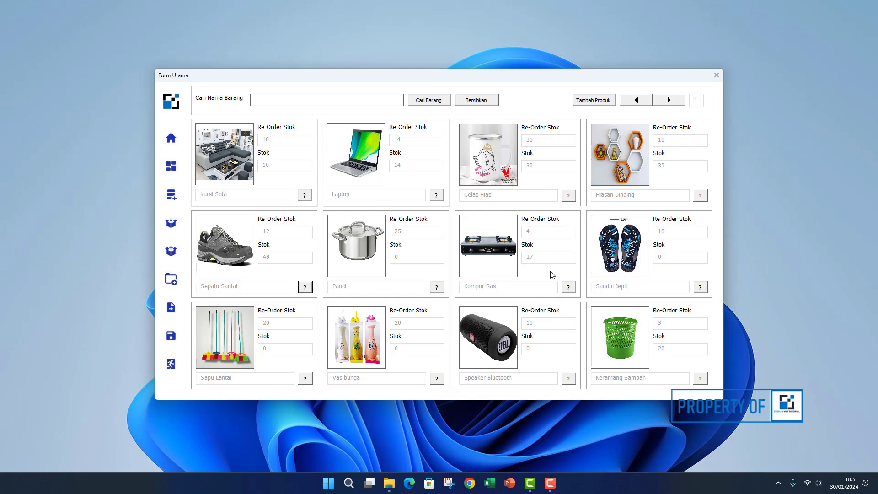
left_click(569, 380)
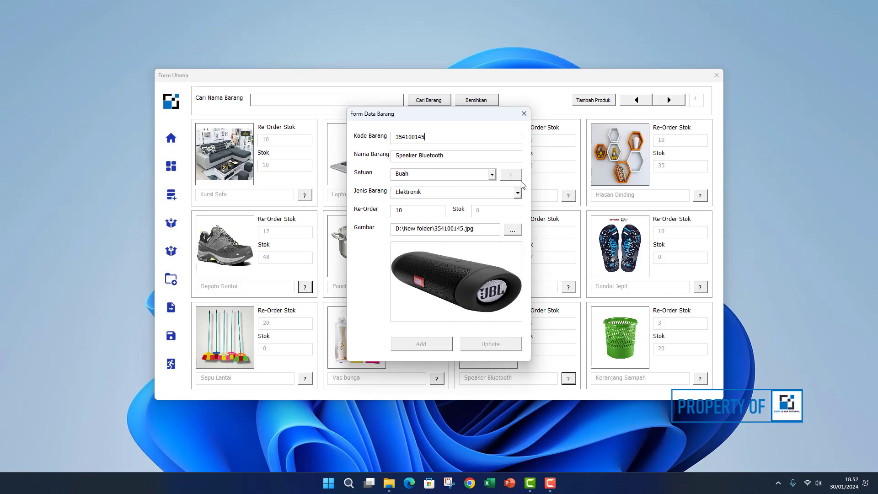
left_click(524, 113)
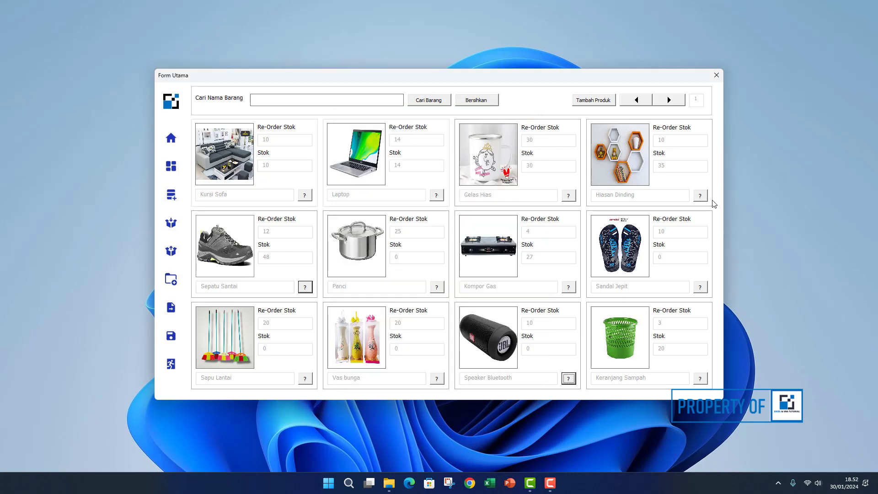
View the product details of Hiasan Dinding, including its list of units, and close the form
left_click(700, 195)
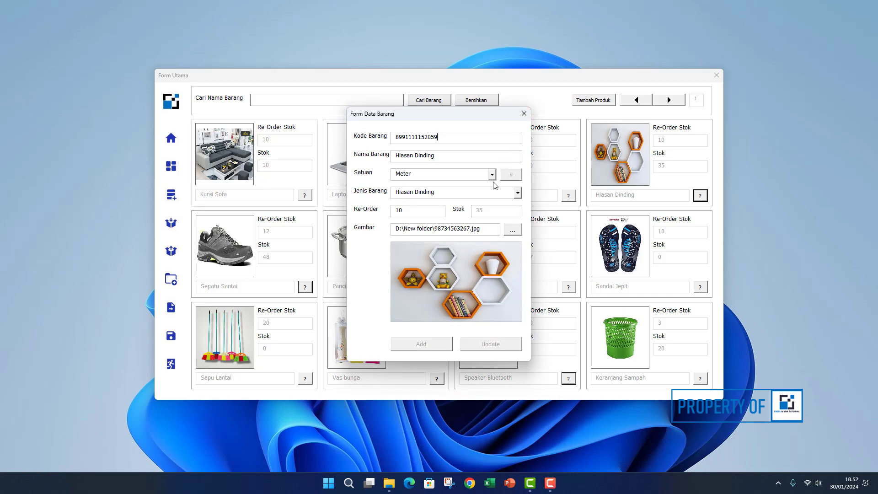
left_click(510, 175)
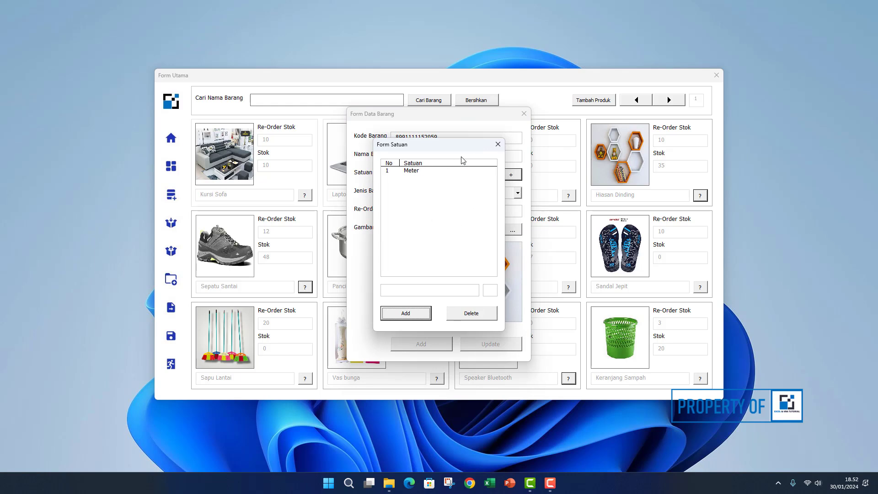
left_click(414, 288)
left_click(498, 144)
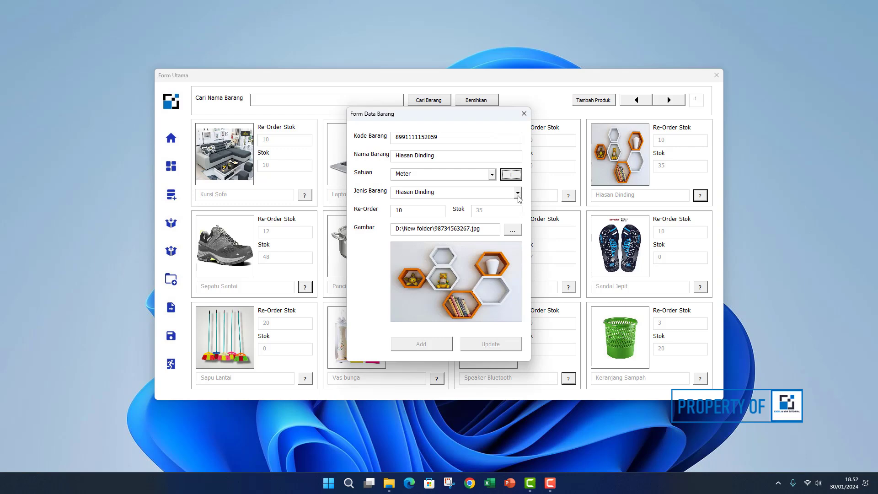
left_click(491, 175)
left_click(492, 174)
left_click(524, 113)
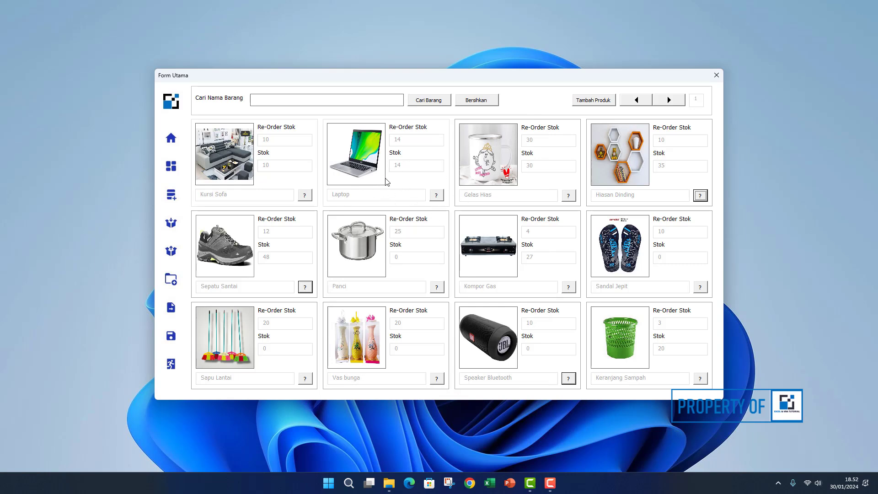
Search the product catalogue for names matching "s", then clear the search
left_click(324, 102)
left_click(420, 104)
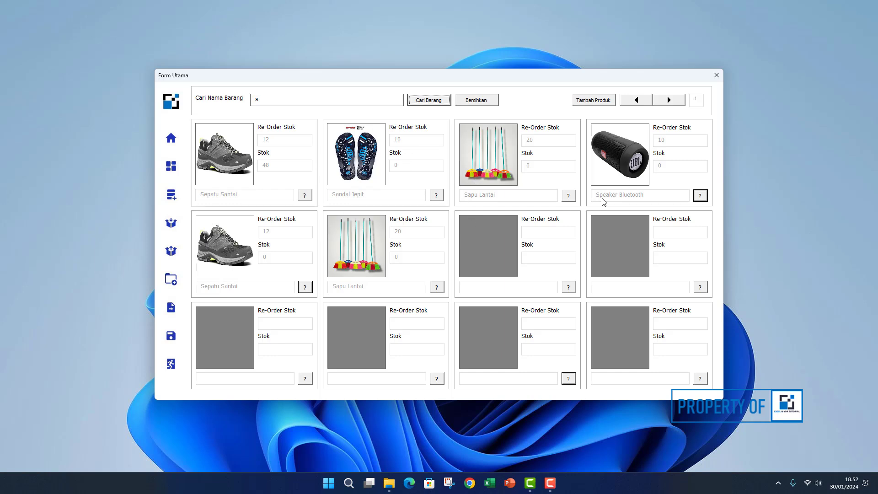
left_click(476, 101)
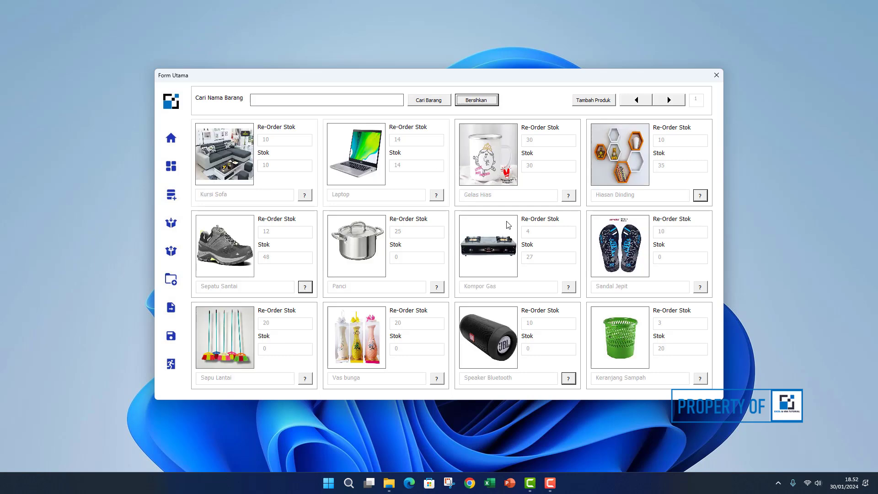
Inspect the Satuan and Jenis Barang options in a blank new-product form, then close the form
left_click(600, 103)
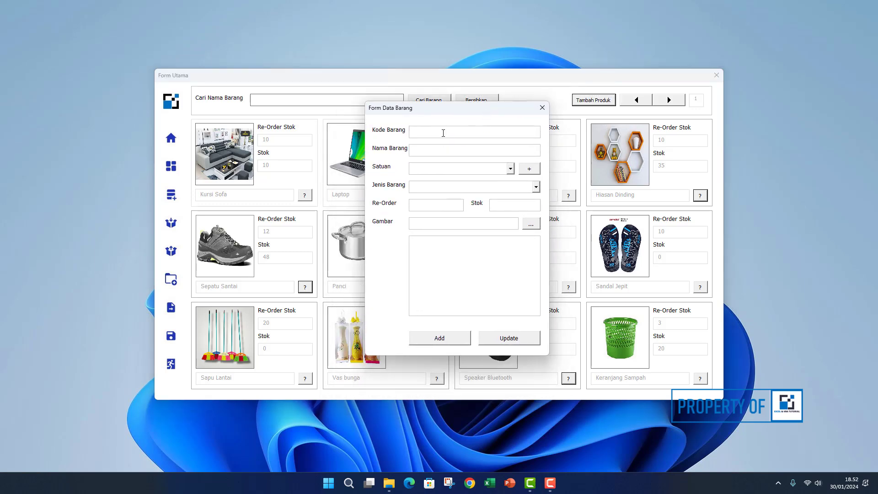
left_click(511, 169)
left_click(478, 190)
left_click(536, 186)
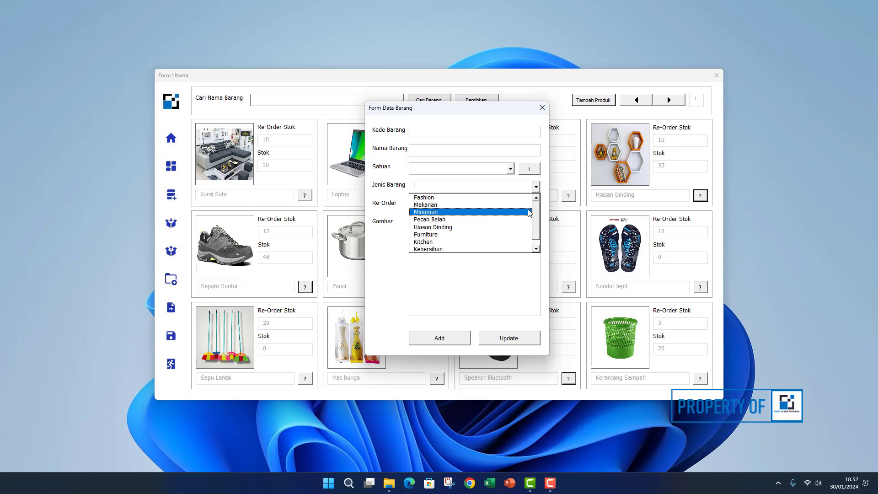
scroll(534, 219, "down", 1)
left_click(513, 185)
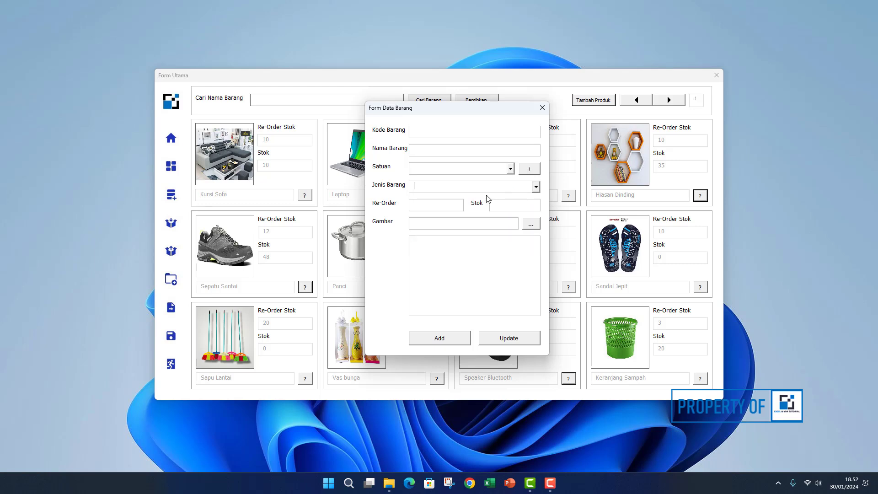
left_click(447, 200)
left_click(543, 108)
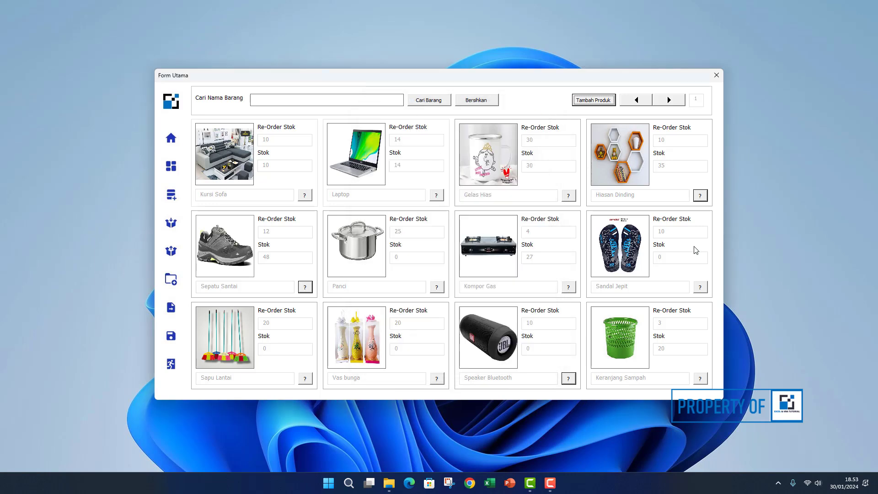
left_click(676, 103)
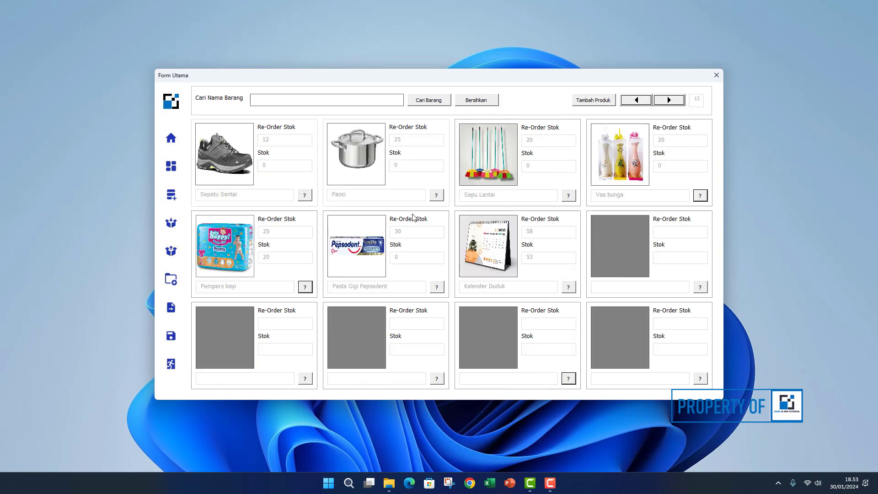
left_click(631, 100)
left_click(590, 101)
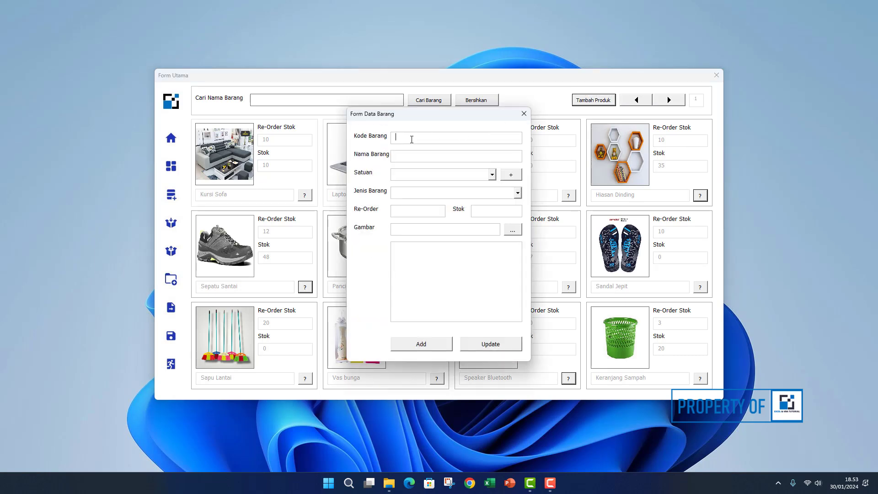
type("84114500001BUKu Tuli")
left_click(405, 157)
key("BackSpace")
type("u")
Add "Buah" as a new unit in Form Satuan and close the unit form
left_click(492, 174)
left_click(491, 175)
left_click(511, 176)
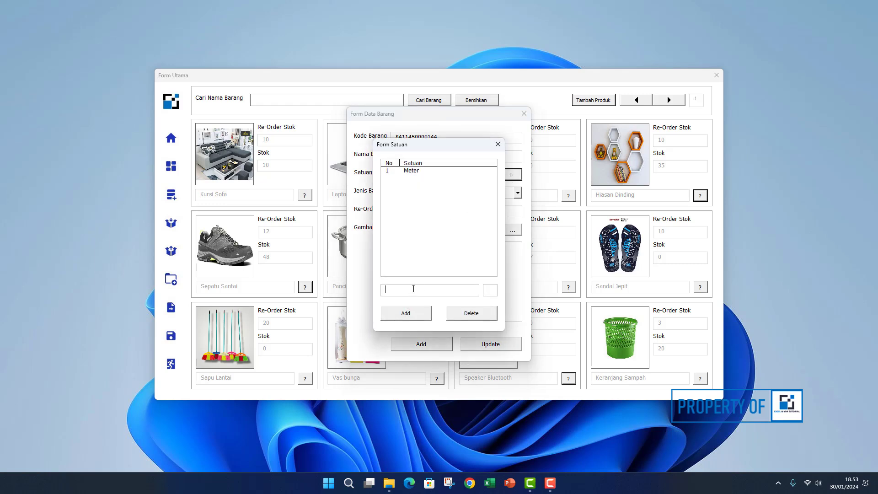
type("Buah")
left_click(406, 312)
left_click(467, 273)
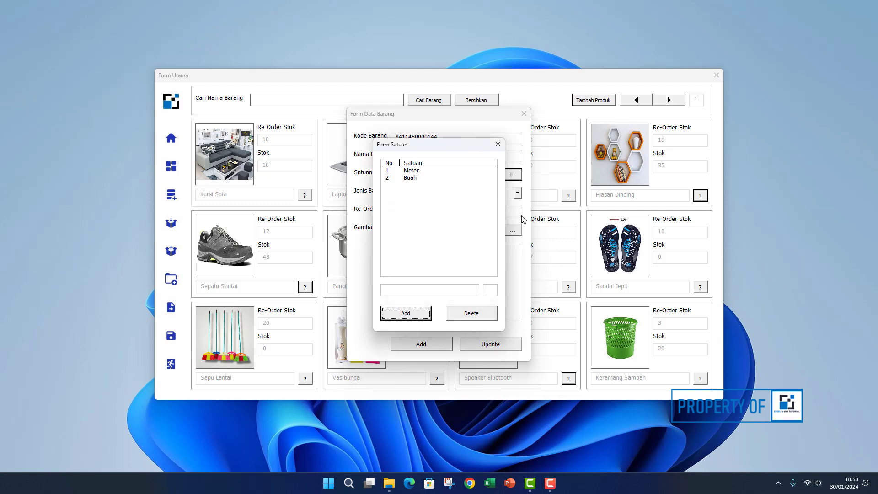
left_click(498, 144)
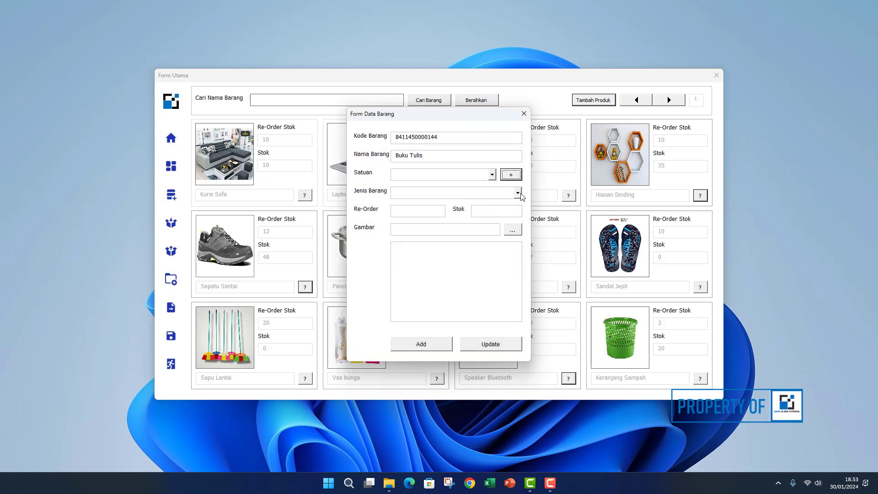
Set the new product's Satuan to Buah and its Jenis Barang to Elektronik
left_click(492, 174)
left_click(435, 191)
left_click(517, 192)
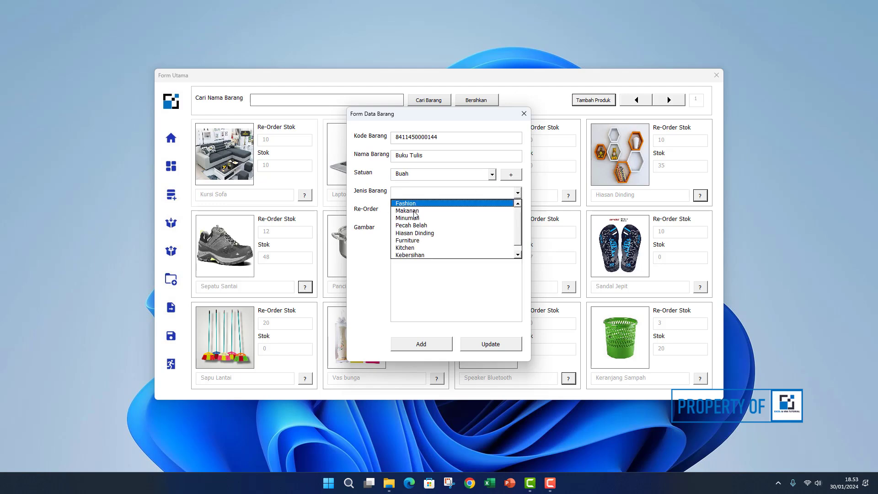
left_click(519, 249)
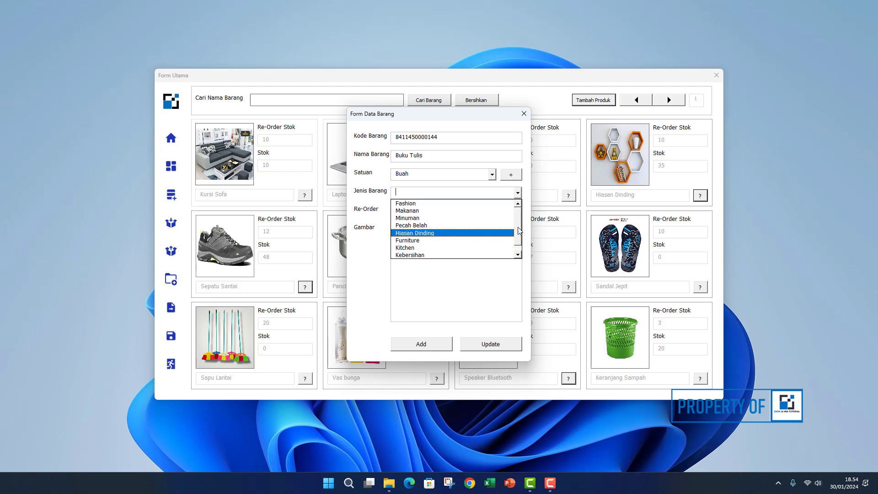
left_click_drag(521, 226, 518, 250)
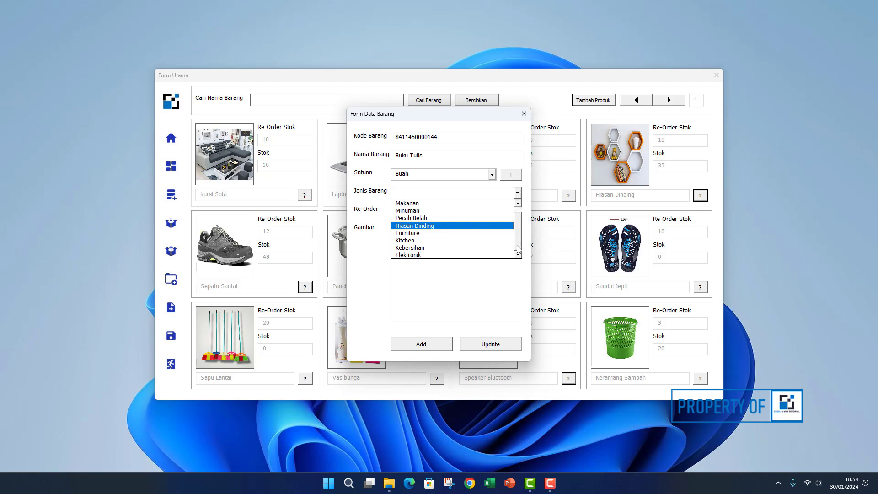
left_click(416, 255)
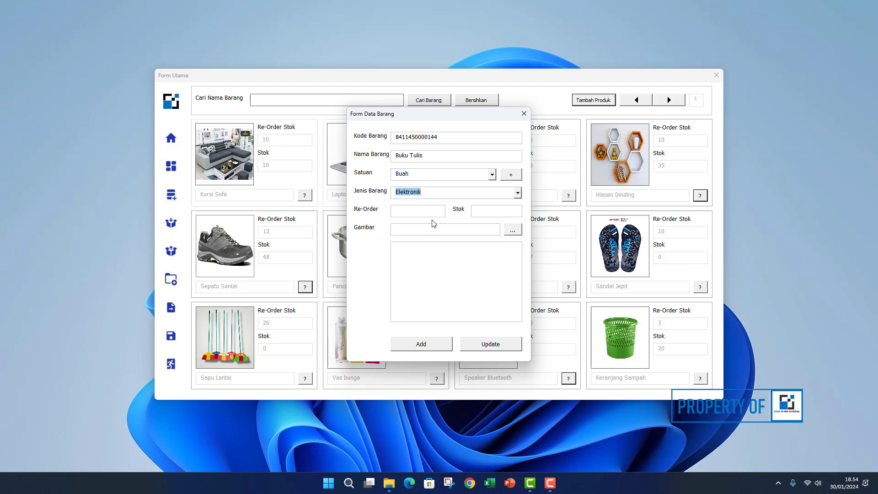
left_click(429, 212)
left_click(512, 230)
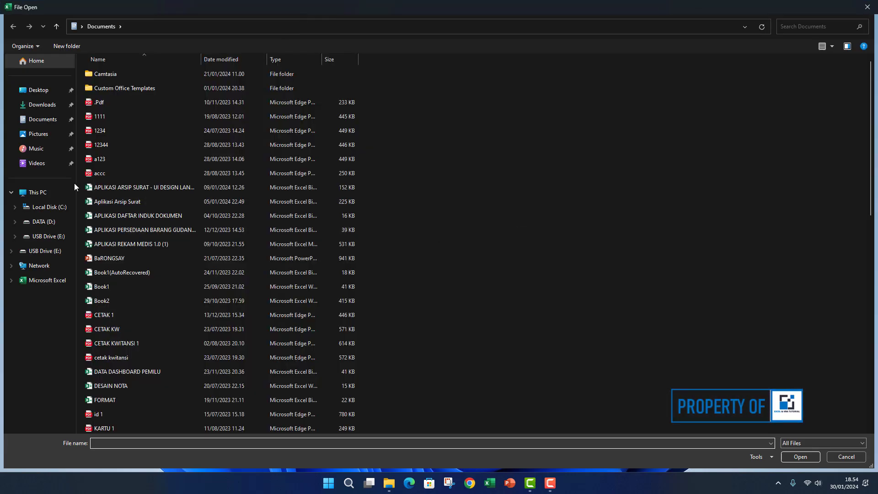
left_click(38, 134)
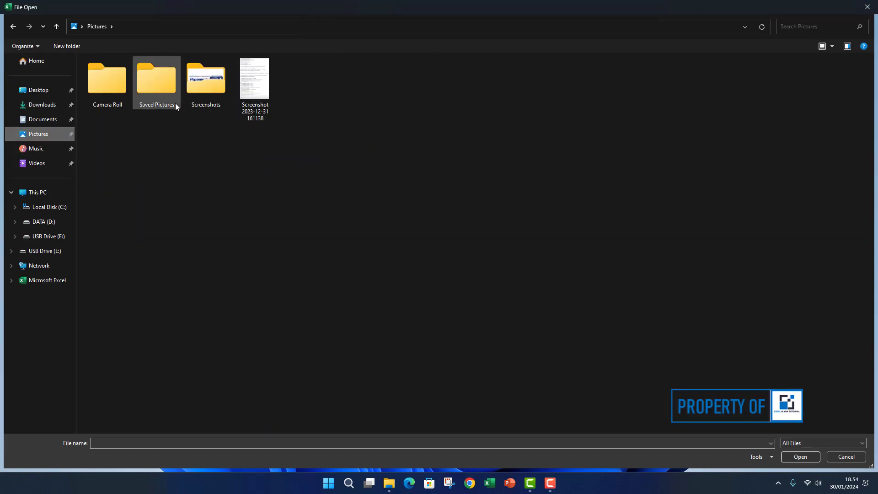
double_click(206, 81)
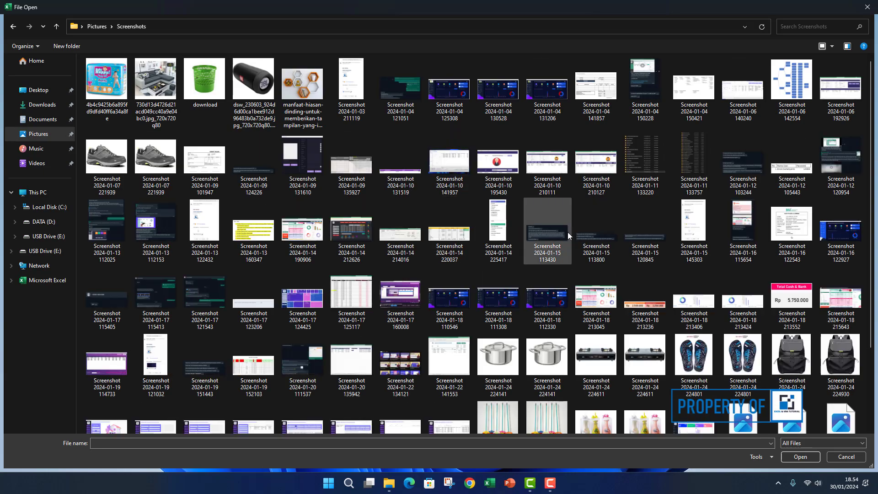
scroll(566, 249, "down", 2)
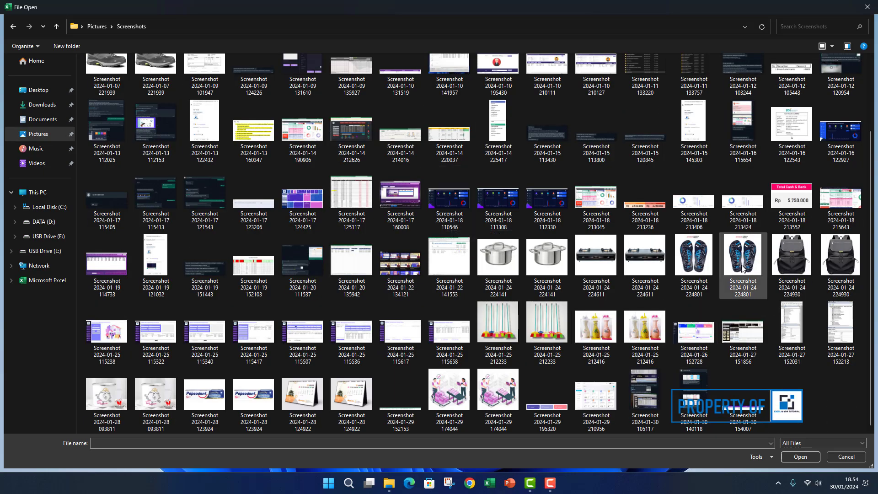
scroll(742, 265, "up", 2)
double_click(791, 351)
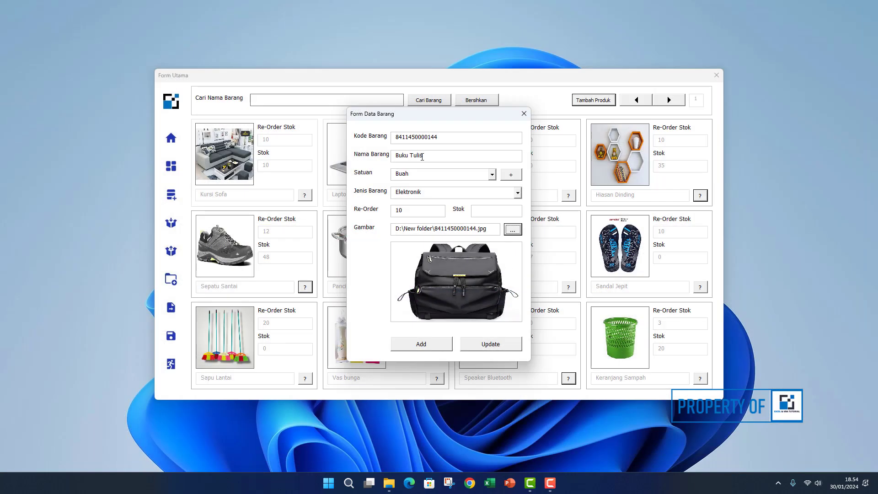
Add the Buku Tulis product, check its card on the second catalogue page, and return to the first page
left_click(425, 347)
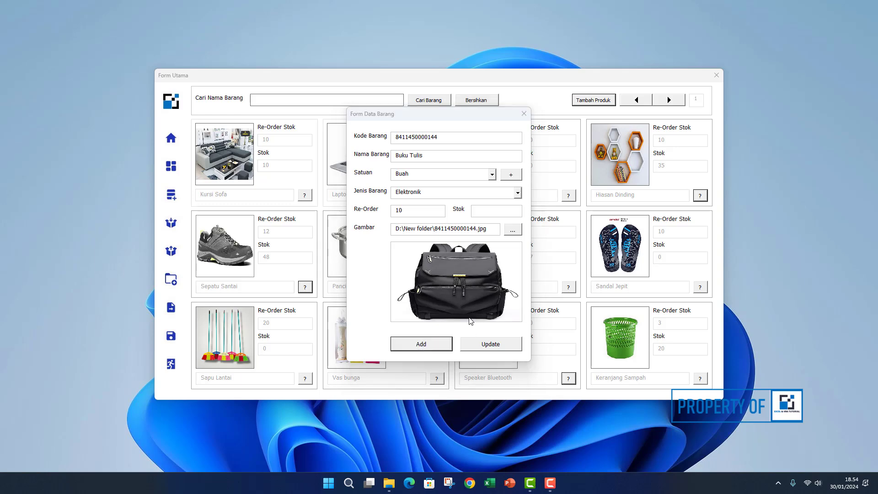
left_click(477, 274)
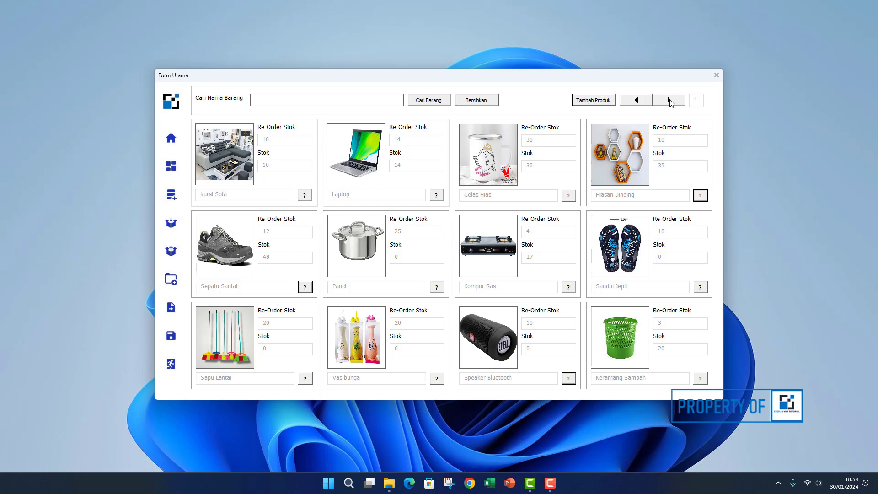
left_click(669, 100)
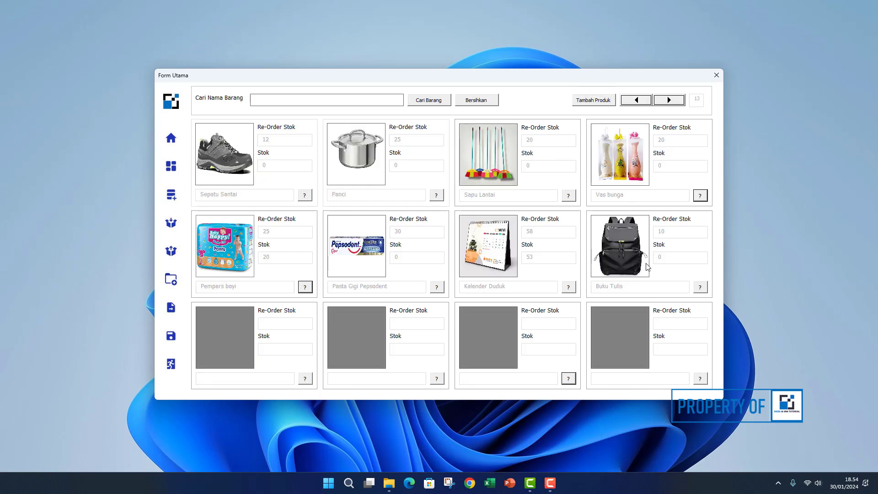
left_click(637, 103)
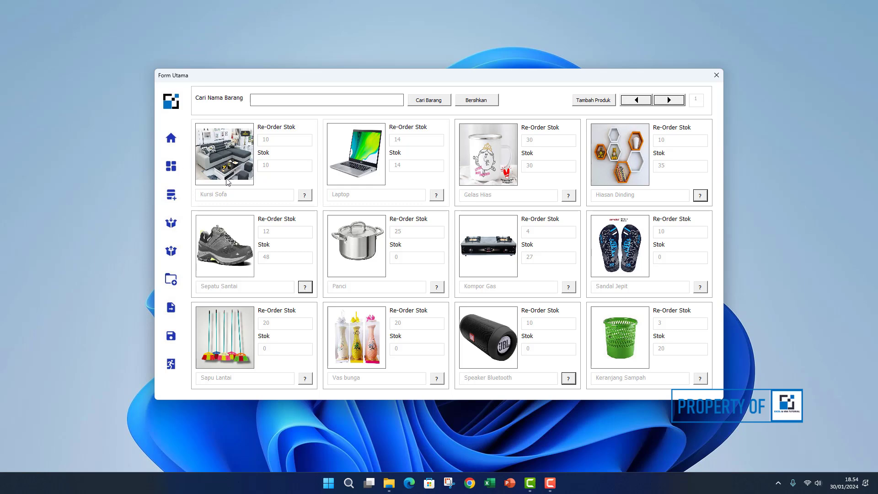
Examine the product data table's rows, comparing codes, names, units, categories, re-order levels and stock, including the Buku Tulis entry
left_click(173, 196)
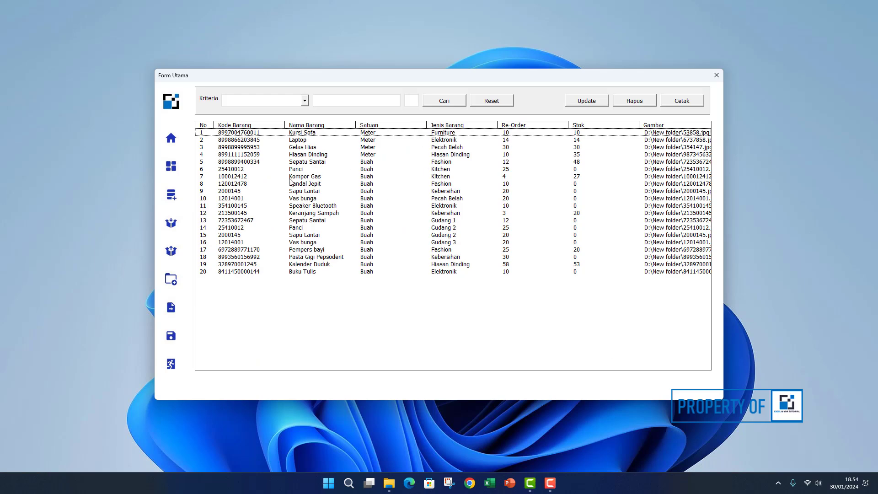
left_click(171, 168)
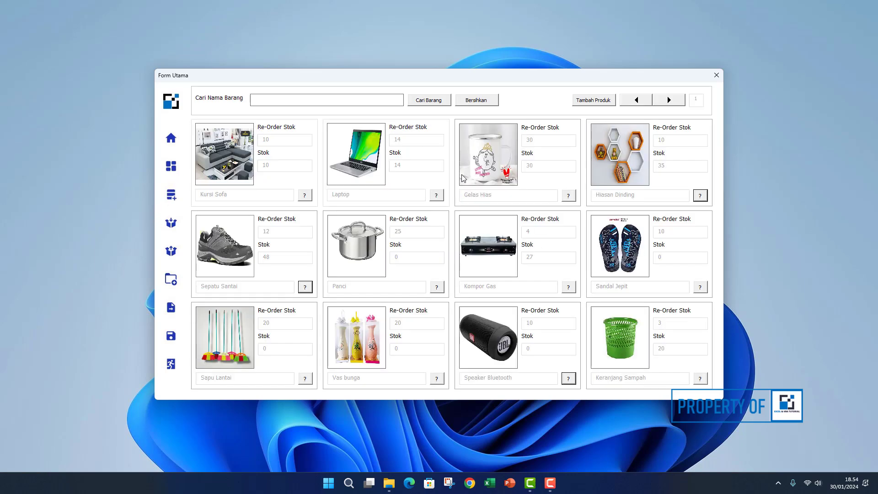
left_click(173, 196)
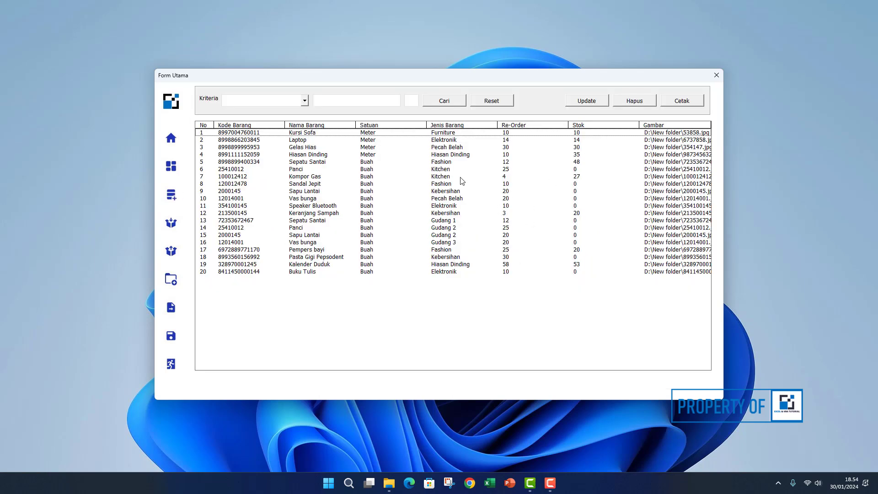
left_click(360, 185)
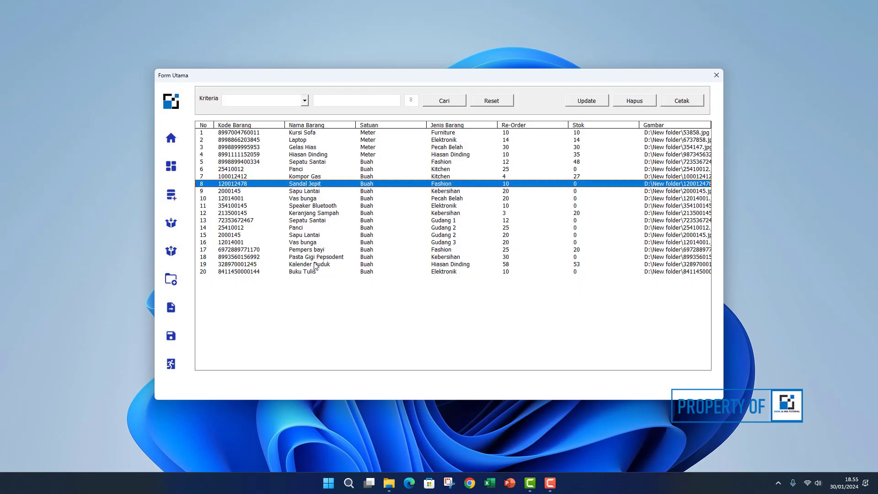
left_click(237, 272)
left_click(245, 148)
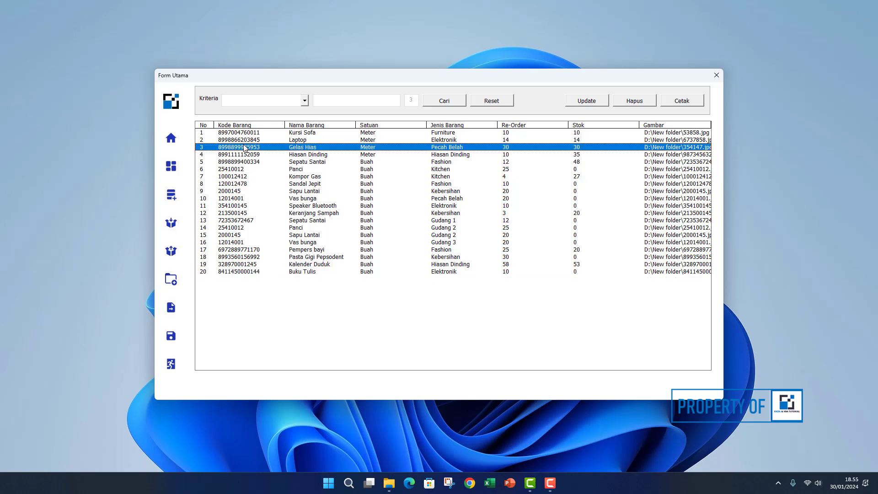
left_click(328, 184)
left_click(378, 177)
left_click(453, 192)
left_click(452, 227)
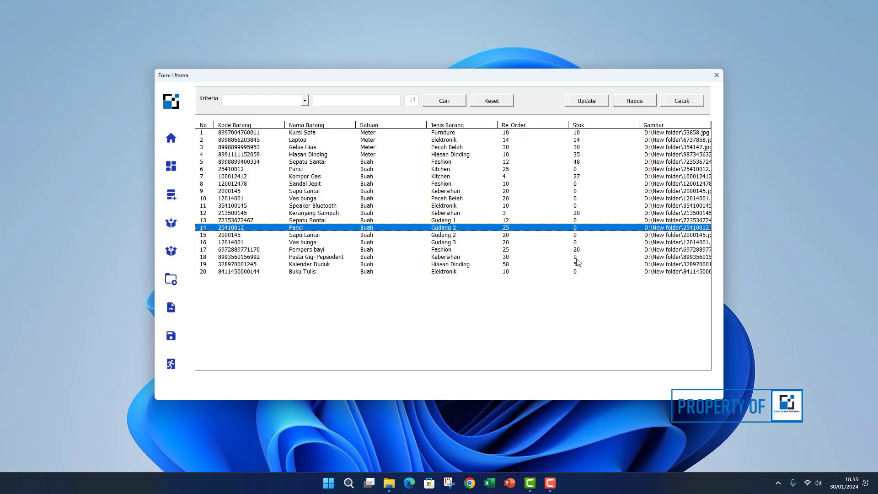
left_click(515, 273)
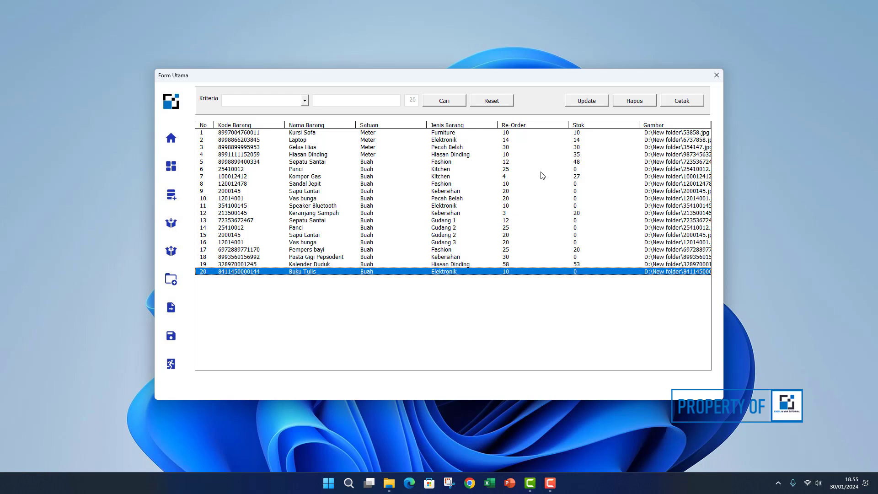
left_click(426, 163)
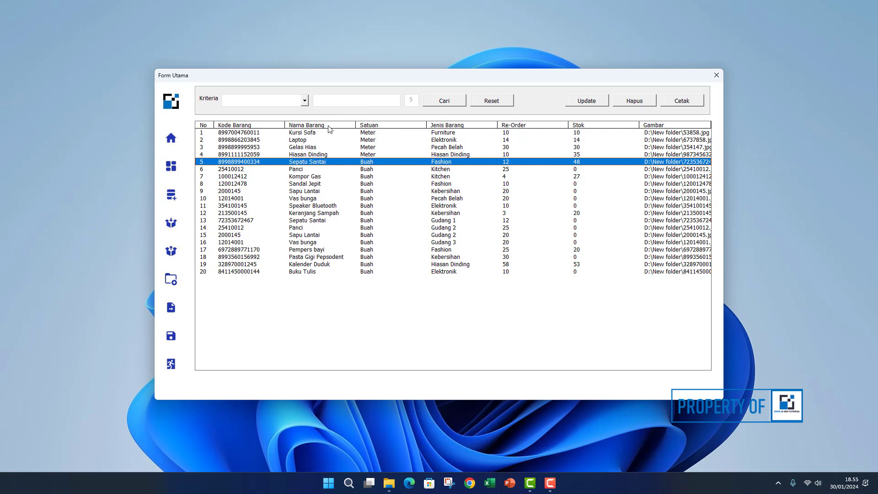
Search the product table for Re-Order values <20, inspect a matching row, and reset the search
left_click(305, 101)
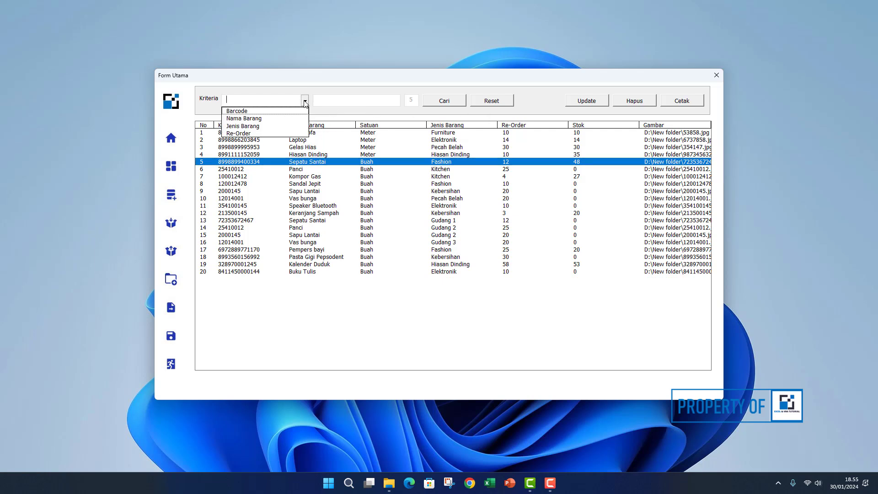
left_click(252, 133)
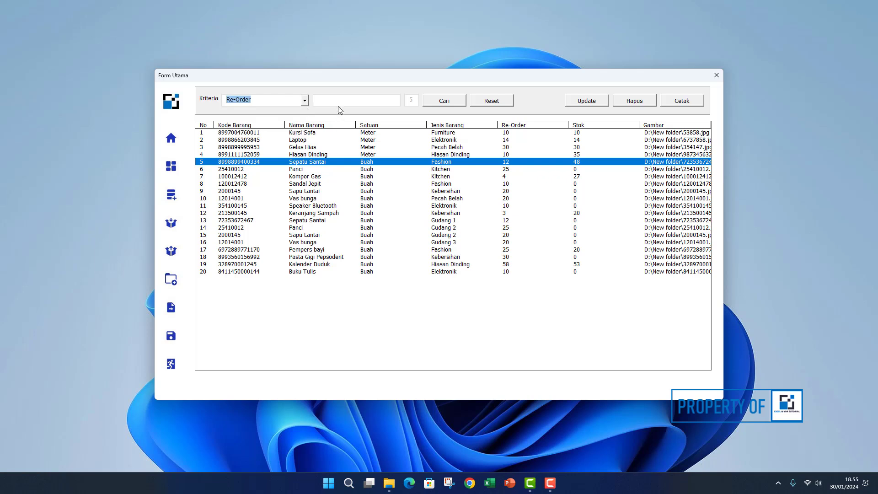
key("Tab")
left_click(444, 103)
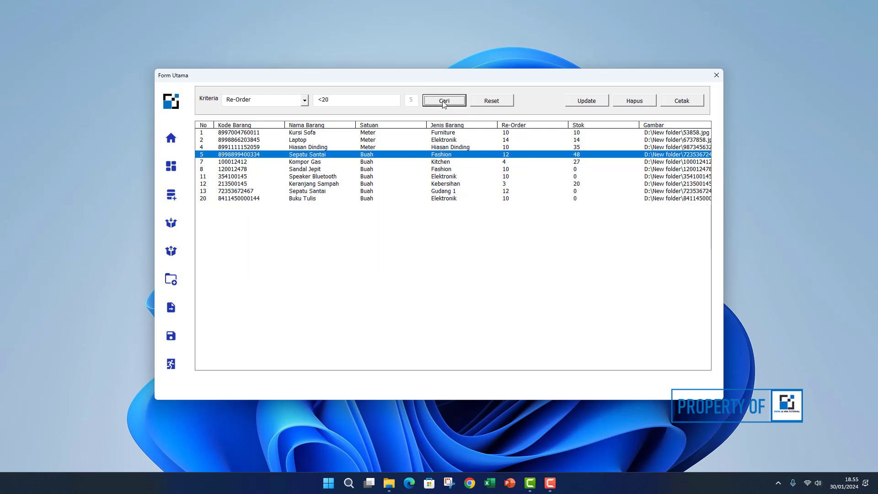
left_click(507, 192)
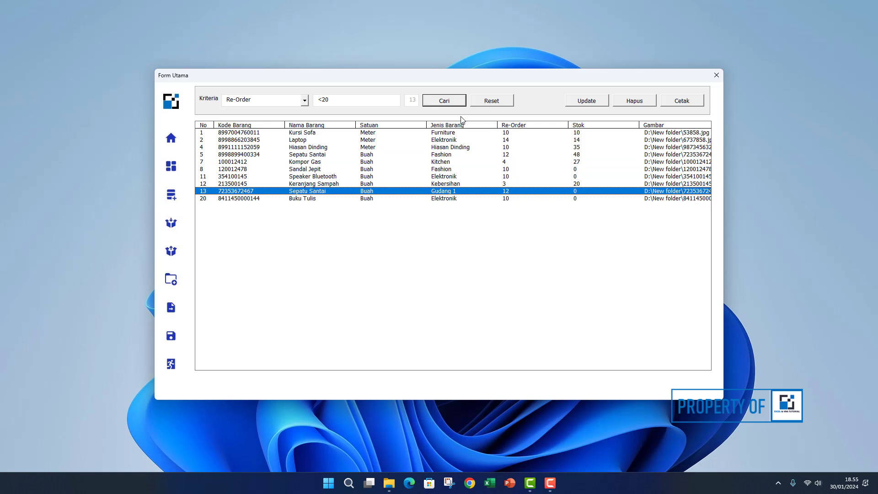
left_click(486, 101)
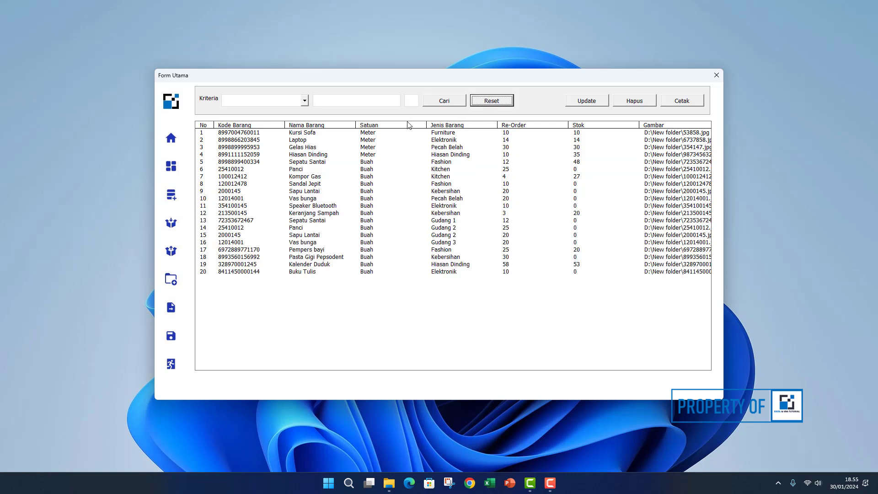
left_click(305, 101)
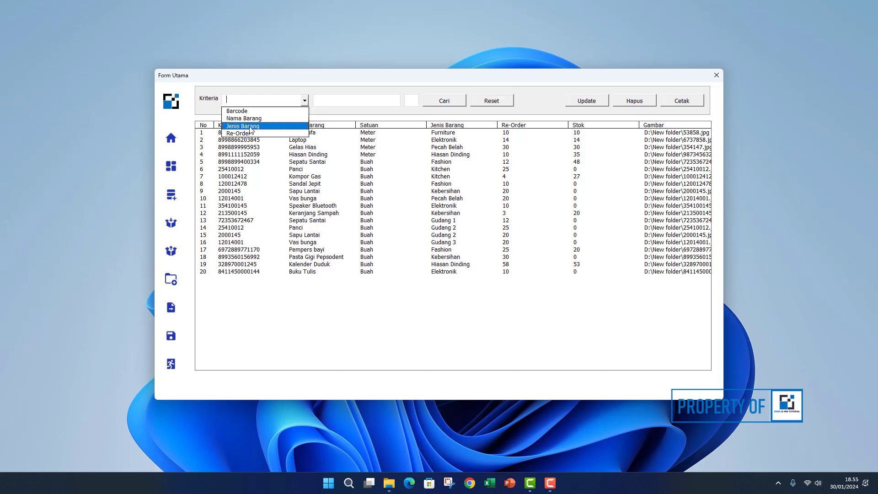
left_click(350, 176)
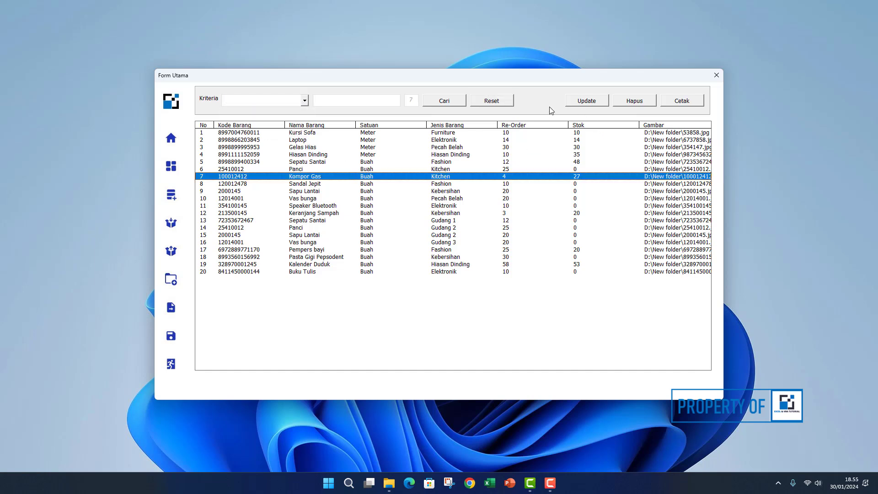
left_click(499, 103)
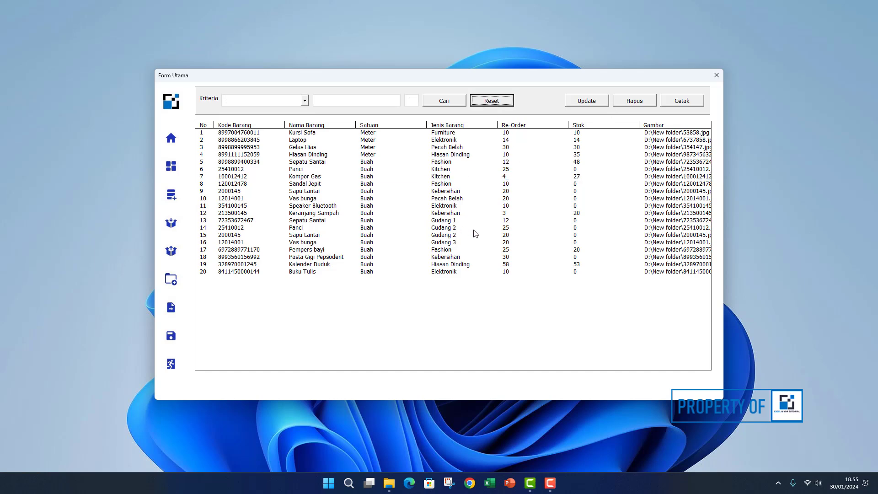
View the Sapu Lantai record in row 9 in its update form, then close the form without editing
left_click(443, 190)
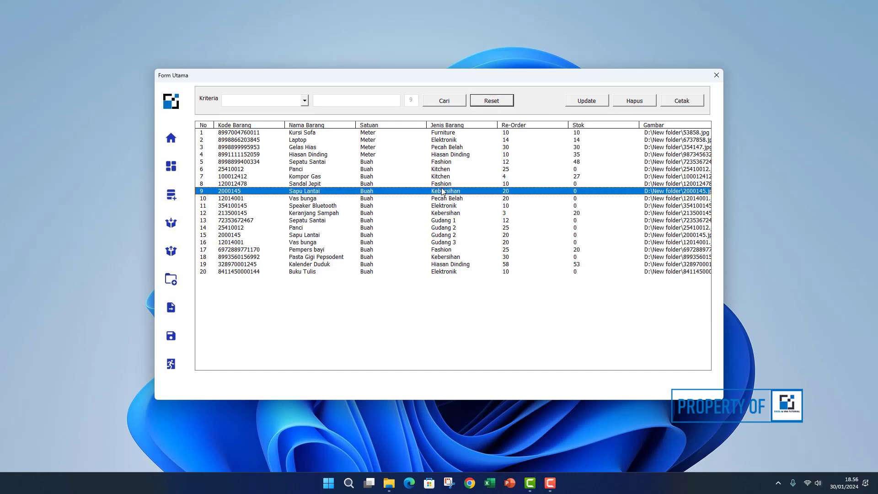
left_click(598, 102)
left_click_drag(466, 120, 485, 118)
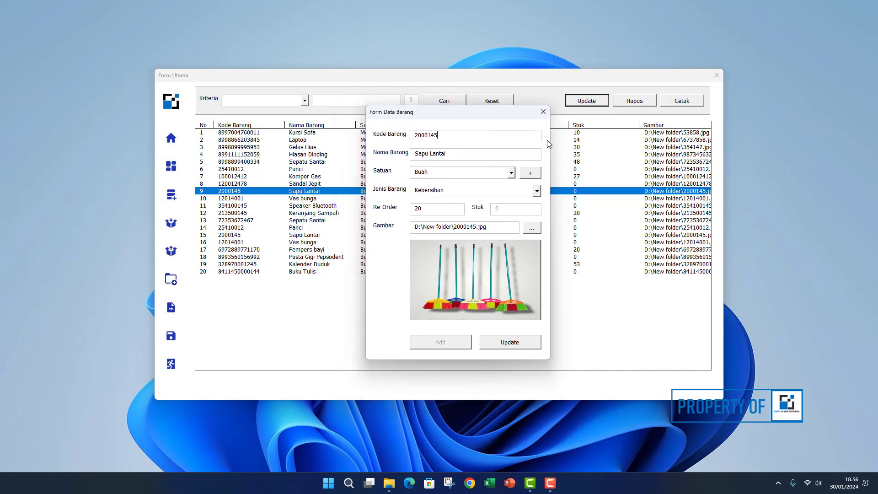
left_click(544, 113)
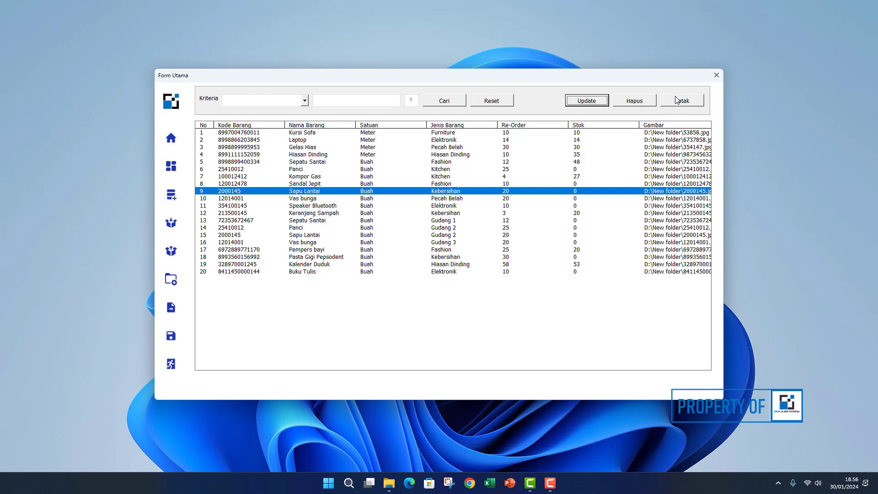
Filter the product table by the Re-Order criterion with the condition <20
left_click(446, 102)
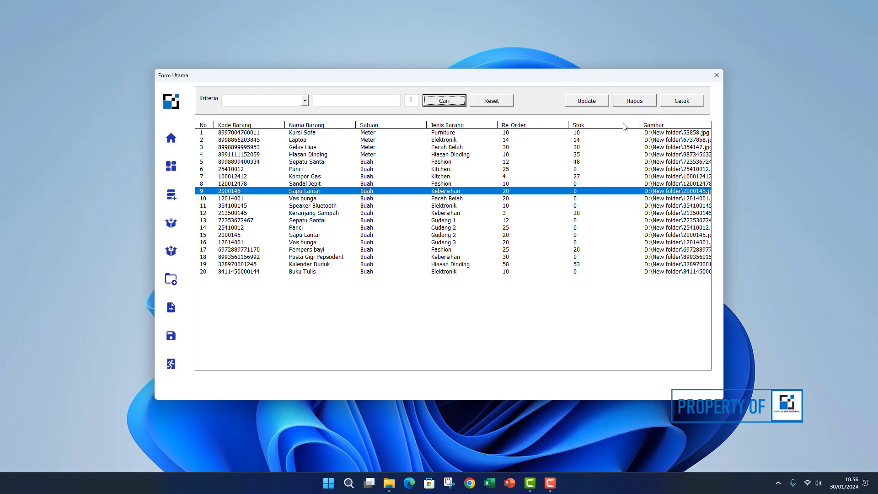
left_click(305, 101)
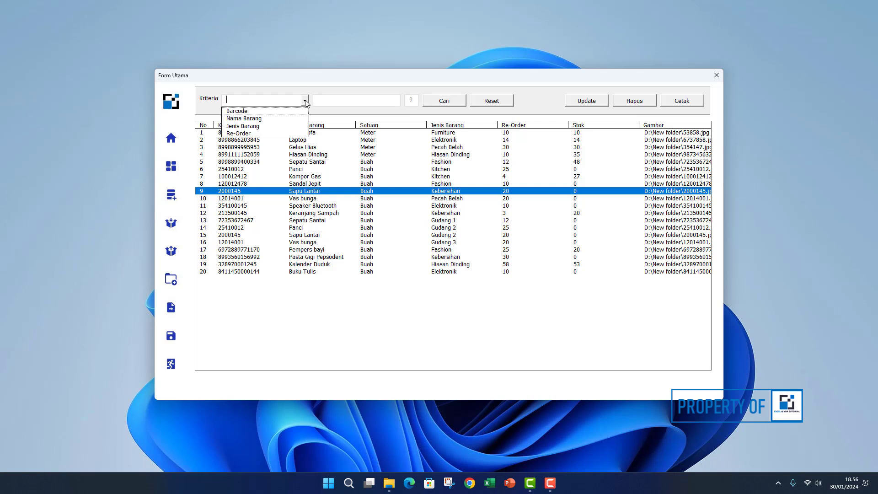
left_click(293, 136)
left_click(330, 102)
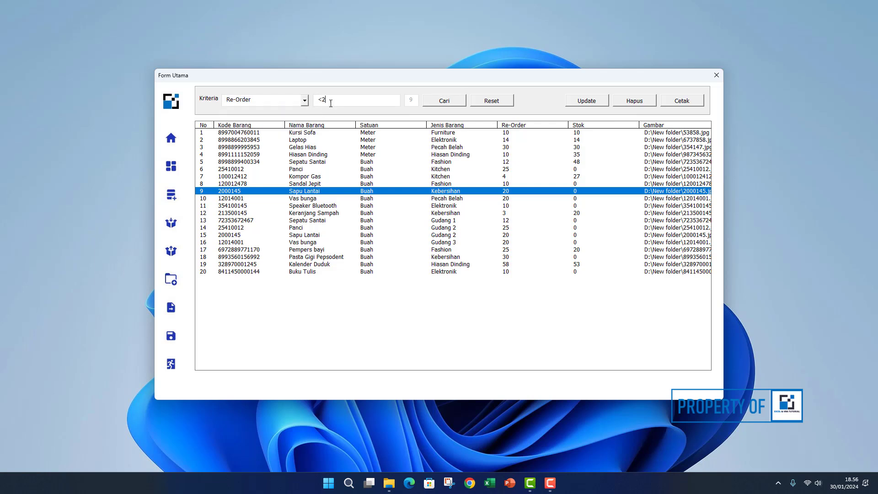
left_click(444, 102)
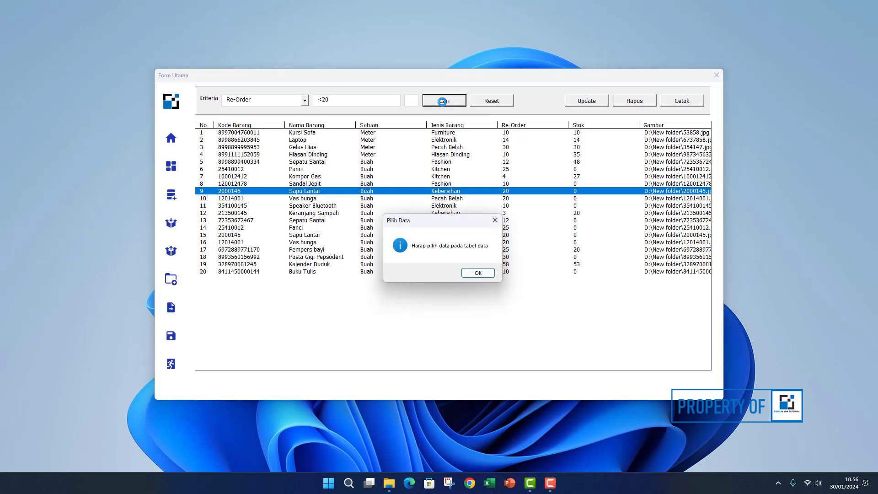
left_click(477, 276)
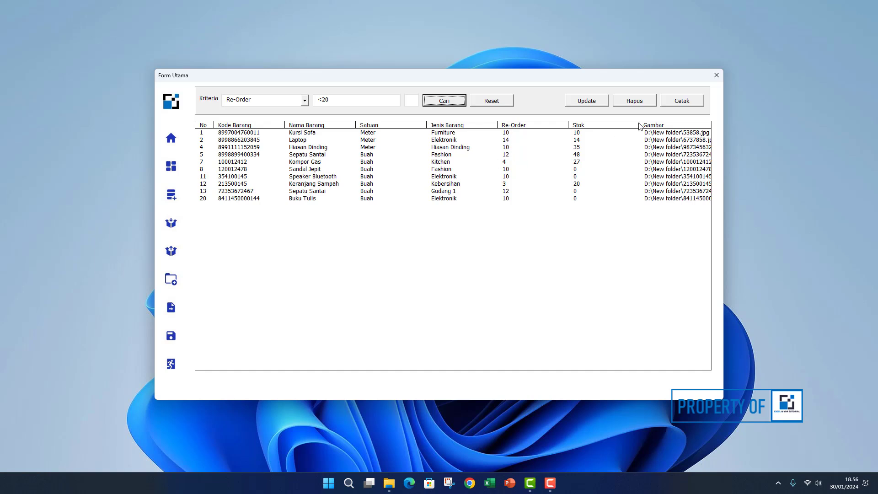
Print the filtered product list with Microsoft Print to PDF, saving it as CETAK 1 in the PERSEDIAAN BARANG GUDANG V2 folder
left_click(680, 103)
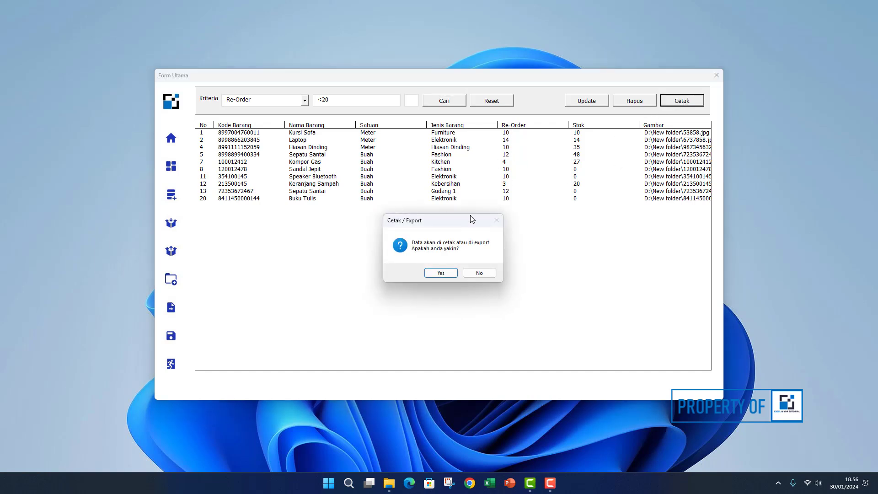
left_click(441, 273)
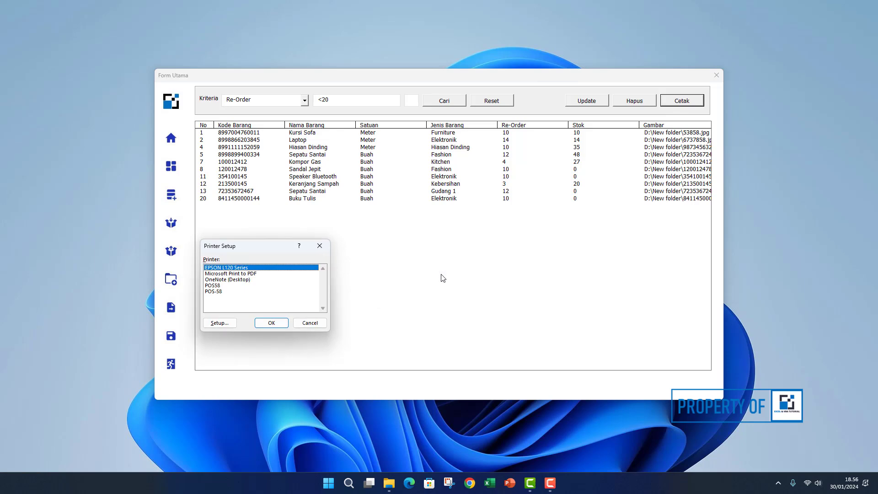
left_click(241, 273)
left_click(280, 324)
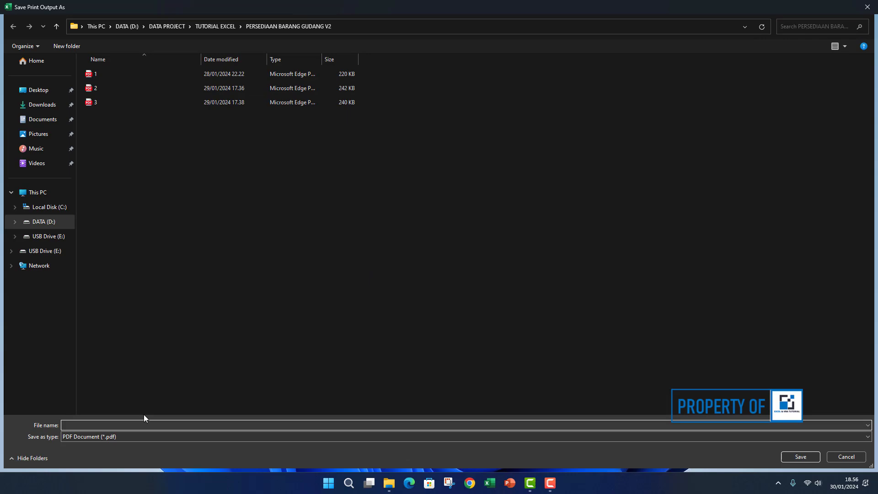
type("CETAK 1")
key("Return")
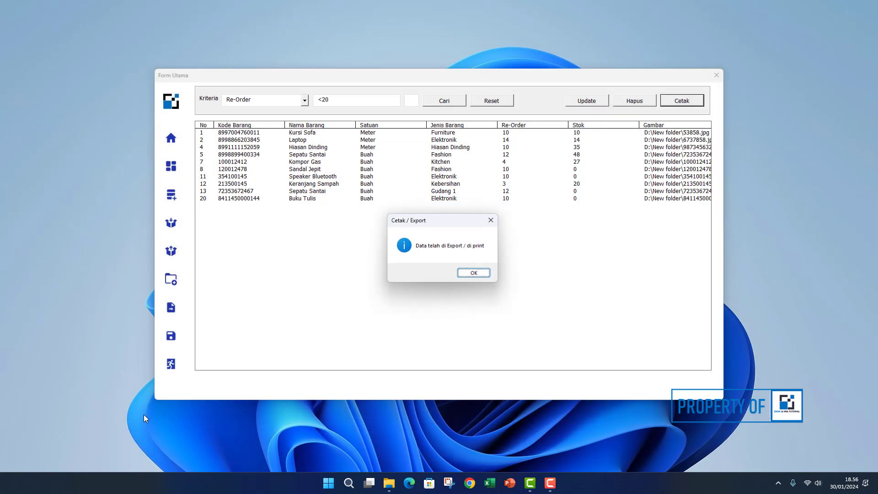
left_click(474, 273)
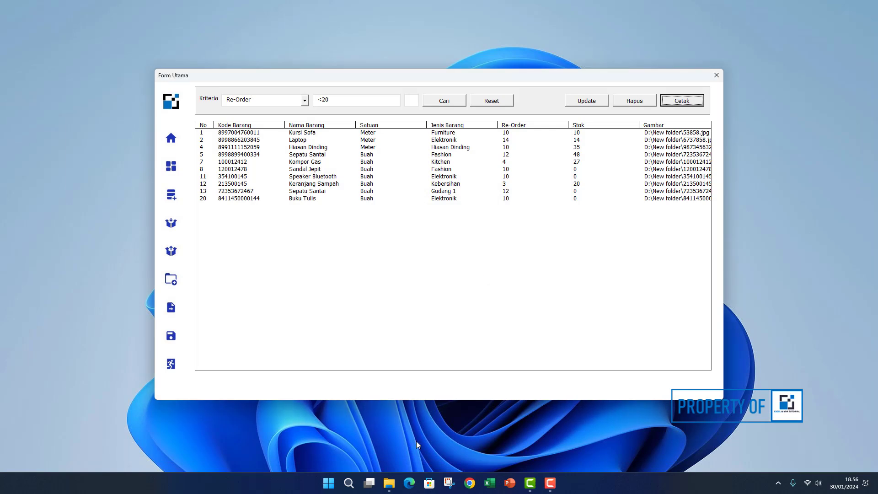
Switch to File Explorer to review the CETAK 1 PDF, close it, and reset the filter on the product table
left_click(389, 483)
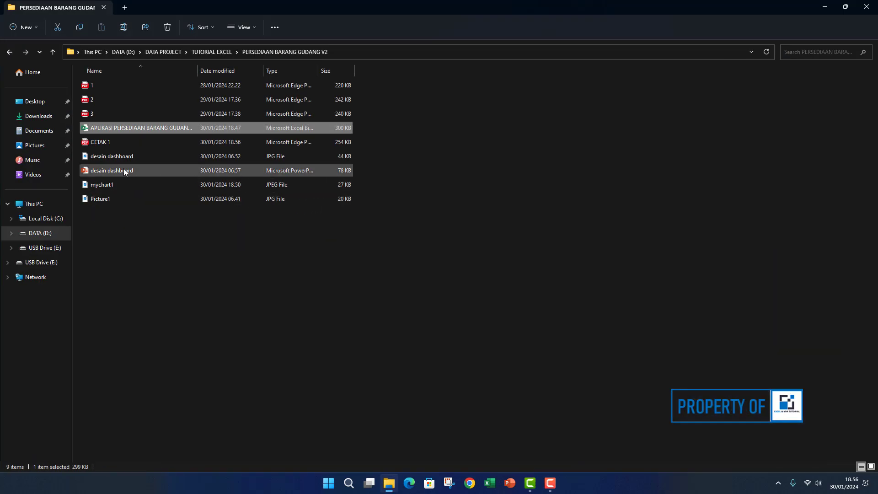
double_click(108, 145)
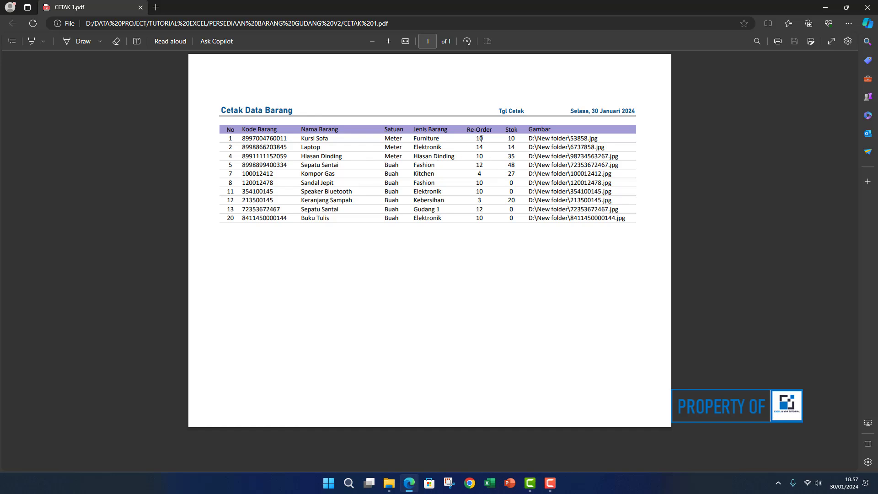
left_click(867, 7)
left_click(866, 9)
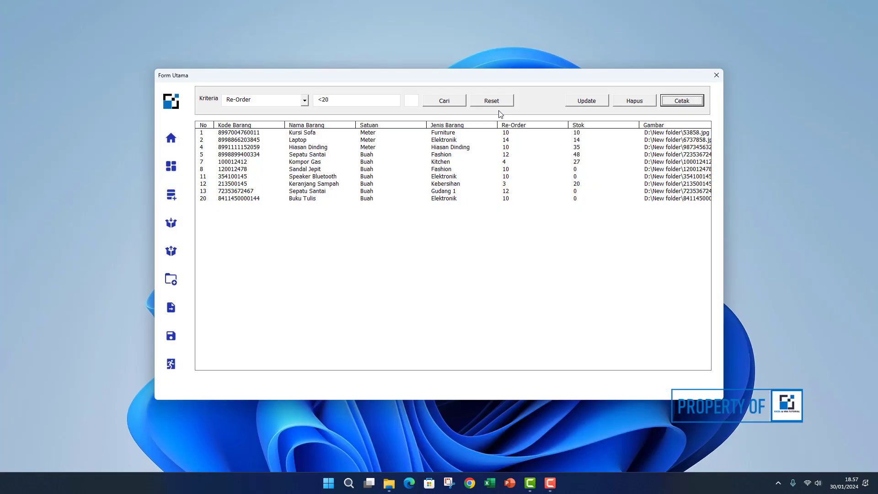
left_click(512, 99)
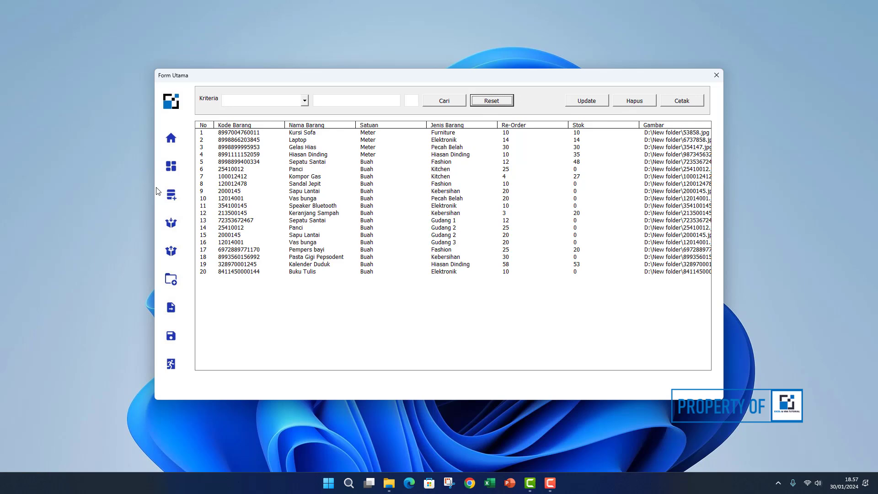
Start a new Barang Masuk entry with a newly generated Id Input and the entry date 30/01/2024
left_click(171, 224)
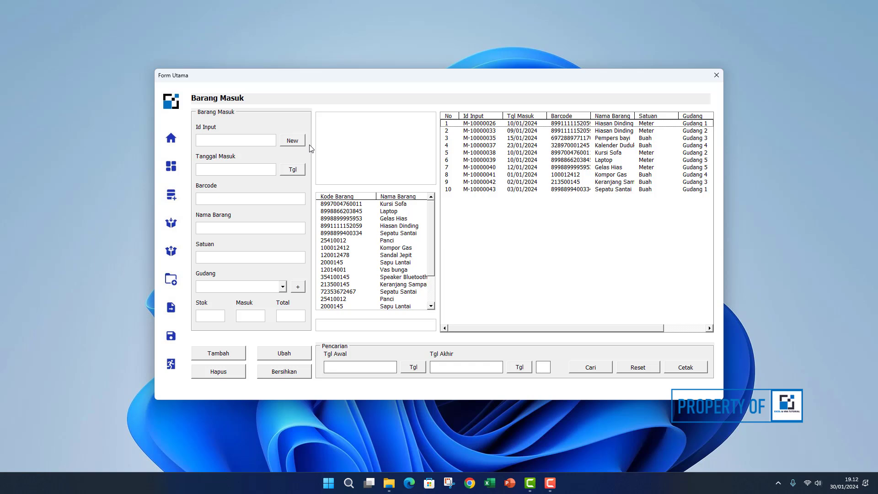
left_click(281, 143)
left_click(295, 170)
left_click(421, 278)
left_click(471, 314)
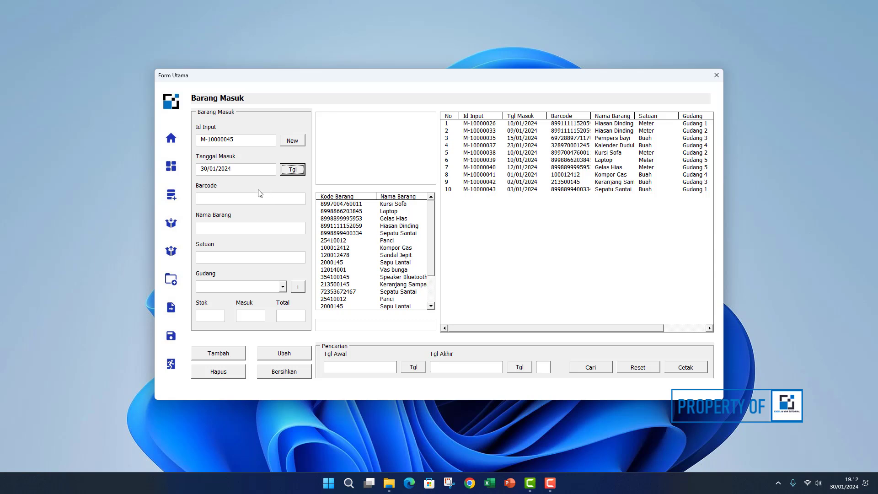
Compare the product data table with the product list in Barang Masuk, and search that list for "k"
left_click(173, 194)
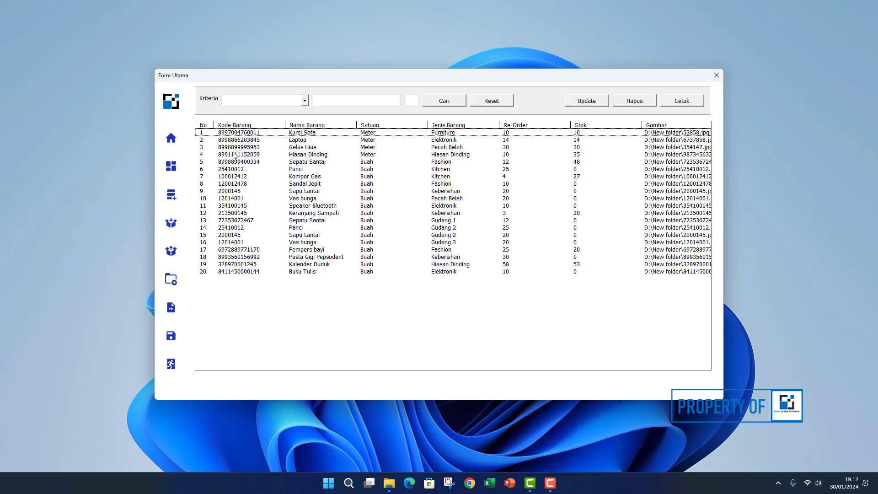
left_click(171, 224)
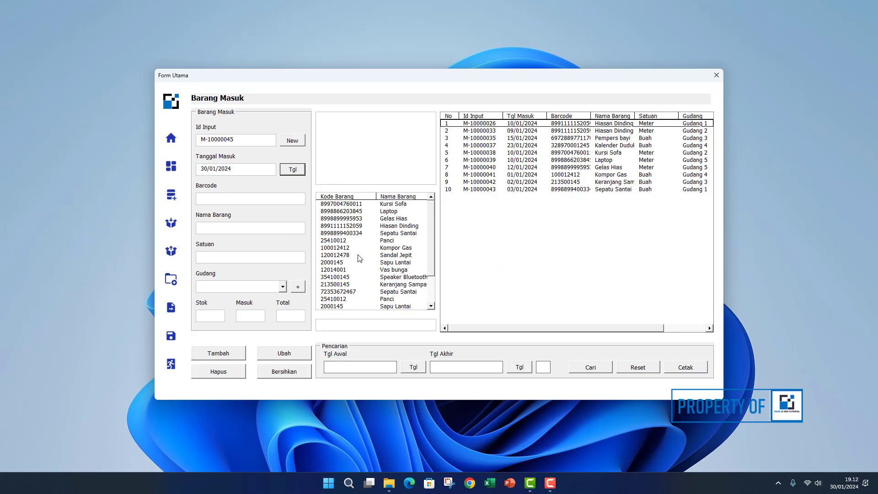
left_click(431, 259)
scroll(430, 262, "down", 3)
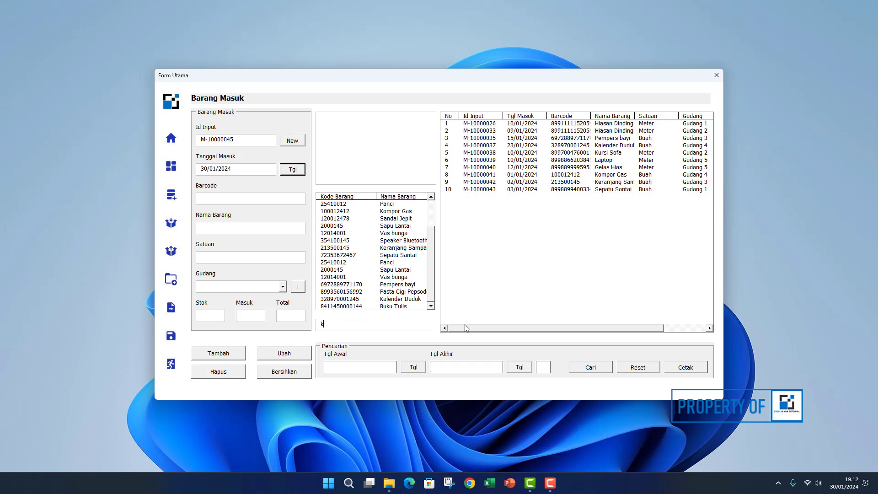
key("Return")
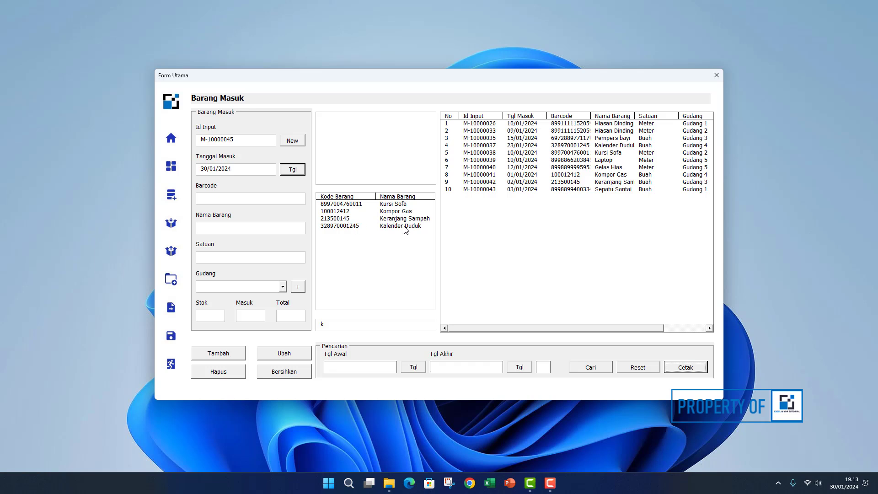
Preview Kursi Sofa, Kompor Gas and Keranjang Sampah from the search results, and choose Kalender Duduk as the incoming item
left_click(343, 225)
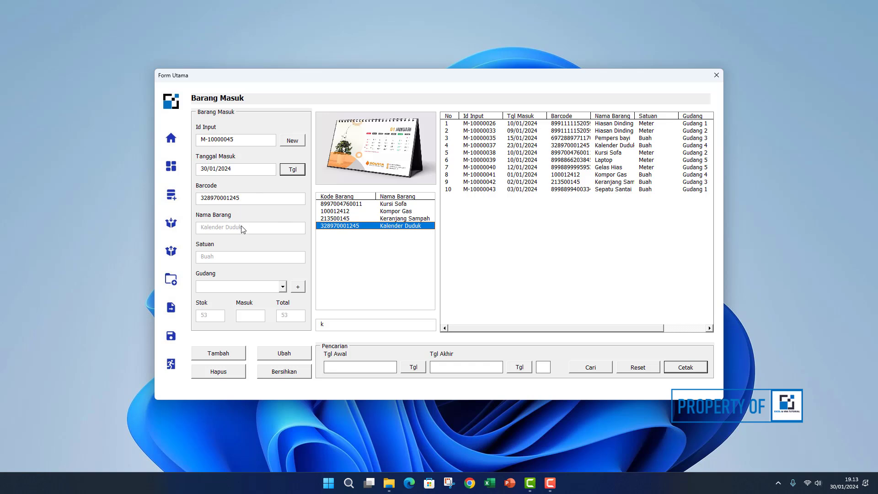
left_click(355, 204)
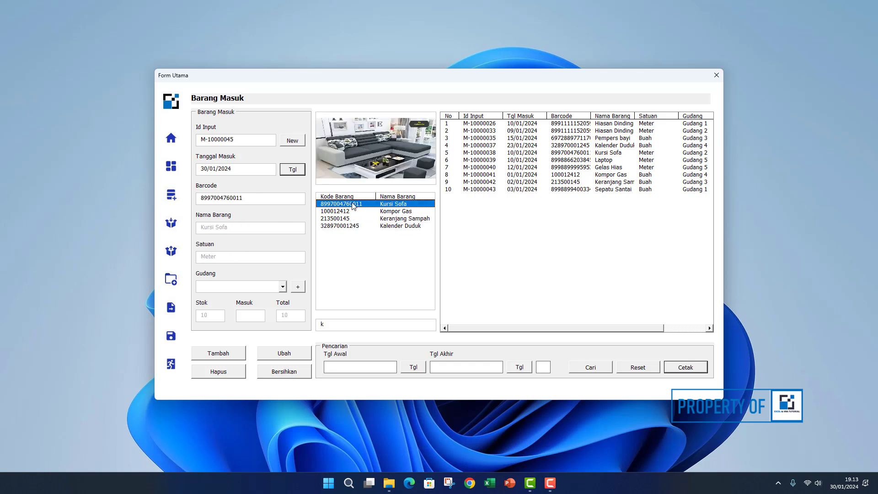
left_click(350, 212)
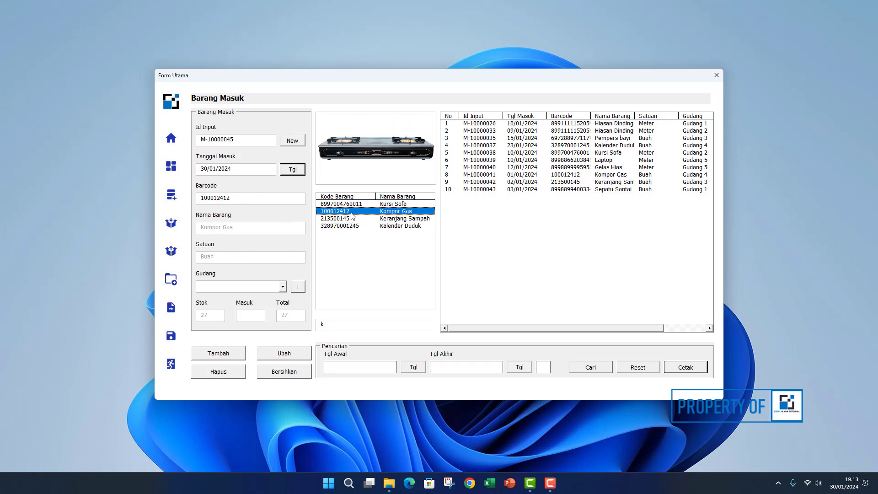
left_click(351, 219)
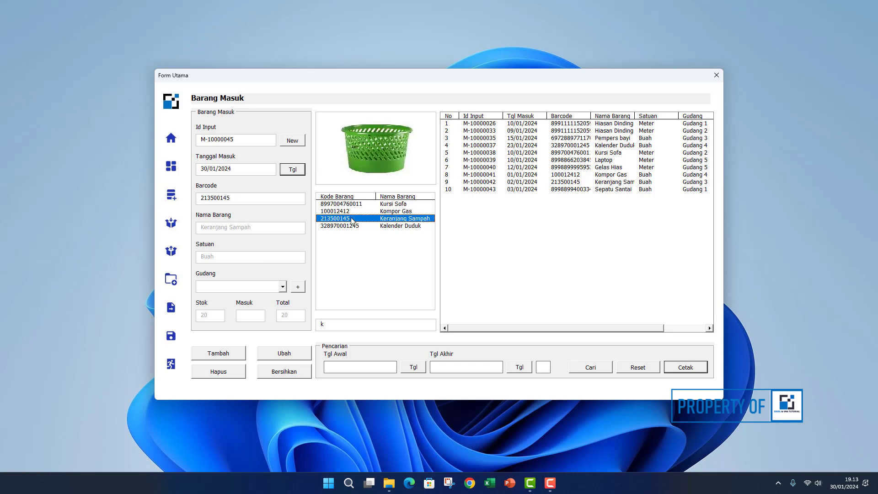
left_click(357, 226)
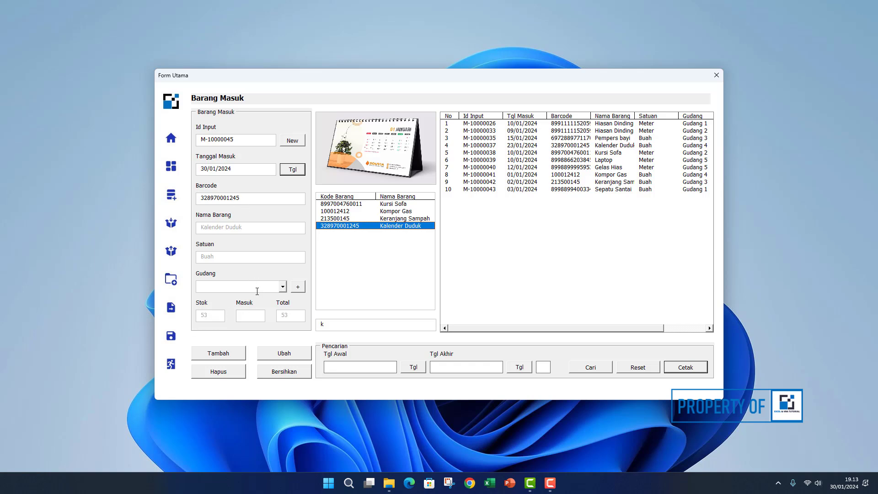
Set the incoming quantity to 10 and the warehouse to Gudang 3, and save the Kalender Duduk entry
left_click(250, 316)
left_click(283, 286)
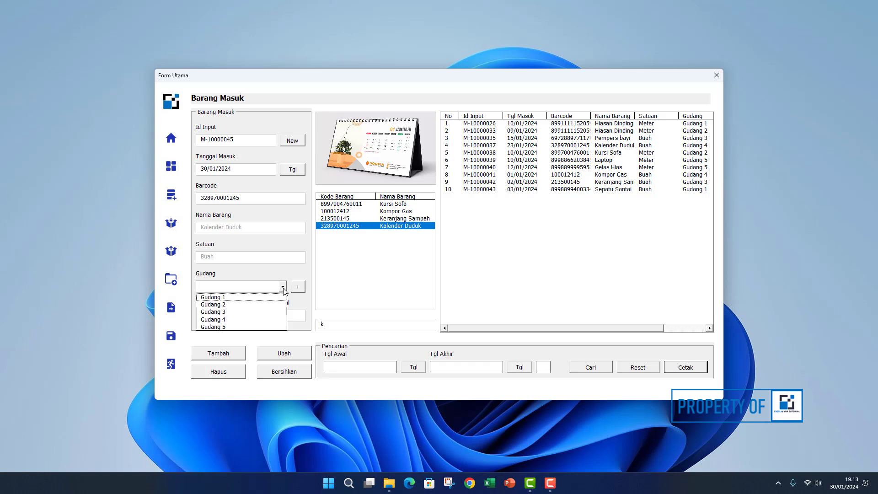
left_click(226, 312)
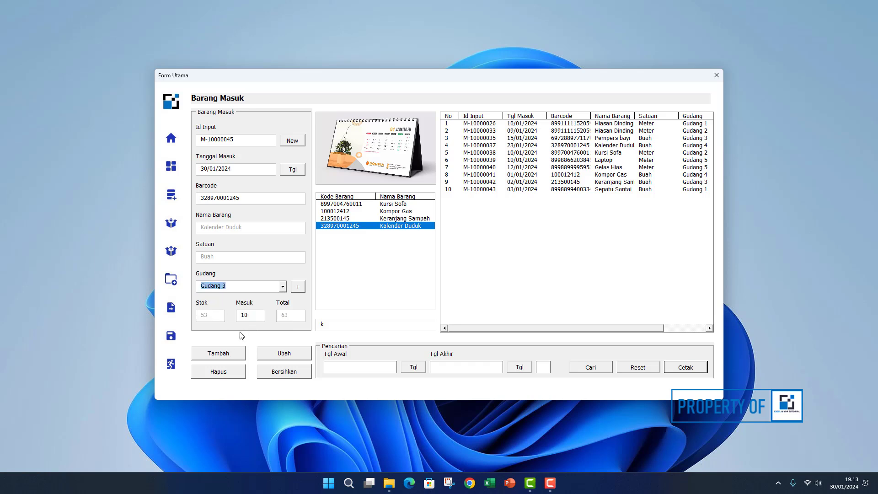
left_click(225, 358)
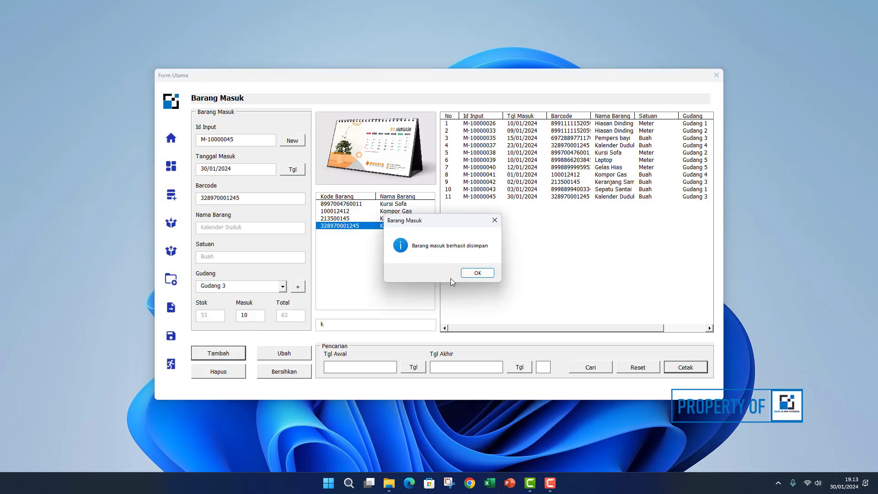
left_click(482, 275)
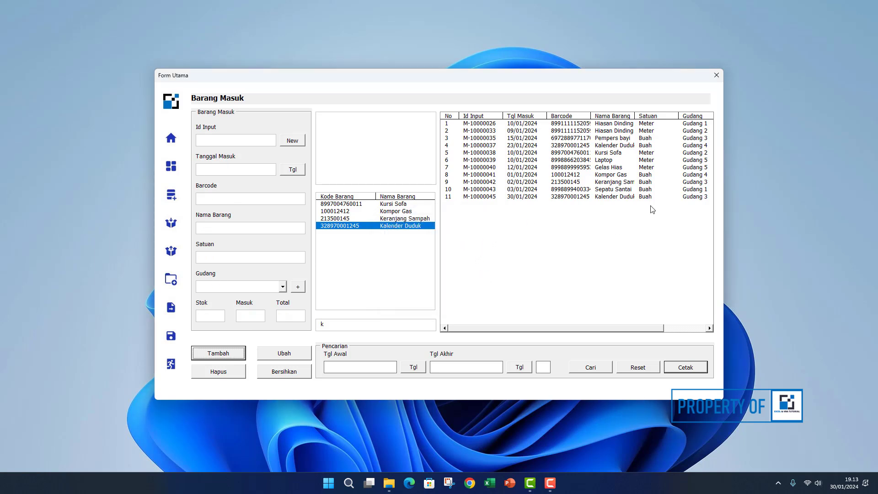
Clear the product list search, and check the Kalender Duduk stock on the second page of the product catalogue
left_click(327, 325)
left_click_drag(430, 226, 430, 285)
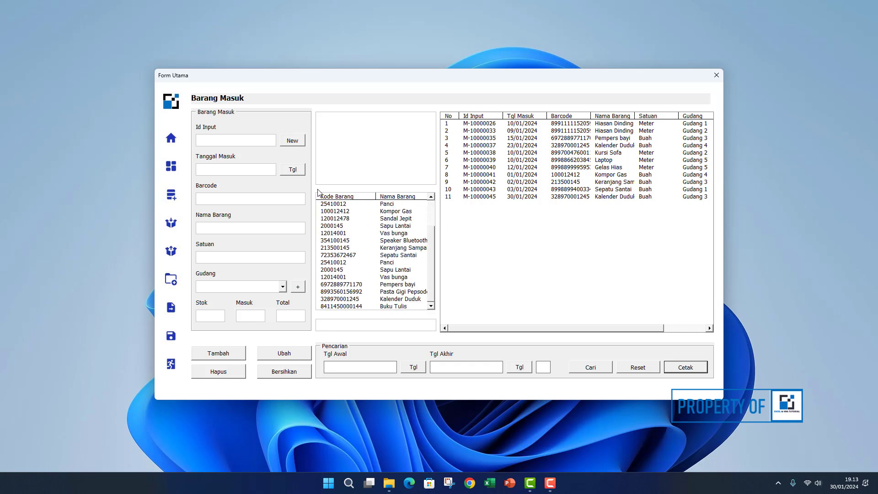
left_click(171, 166)
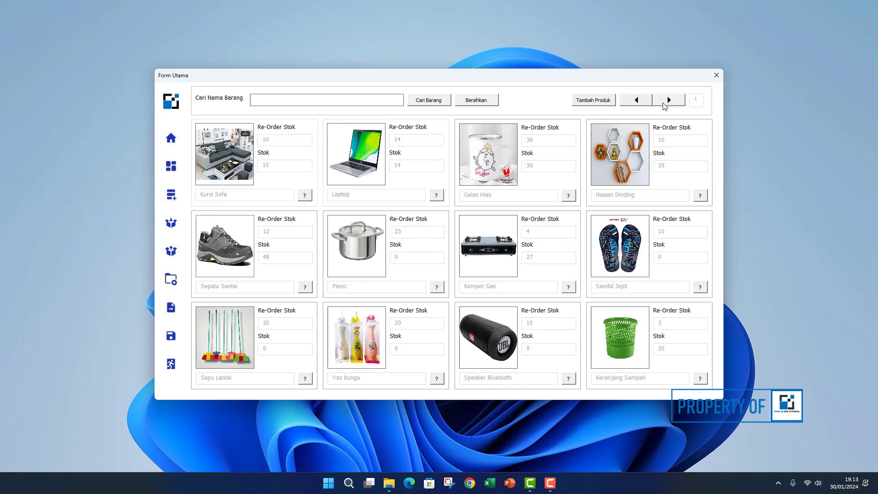
left_click(667, 100)
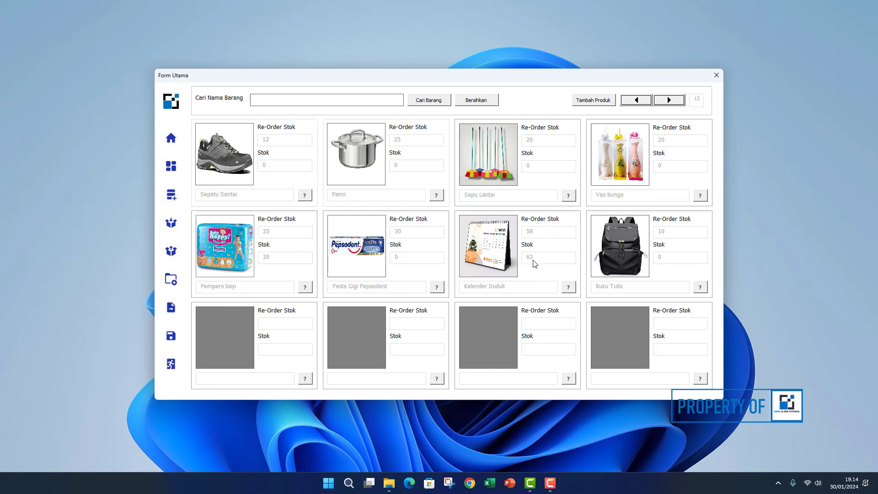
left_click(625, 99)
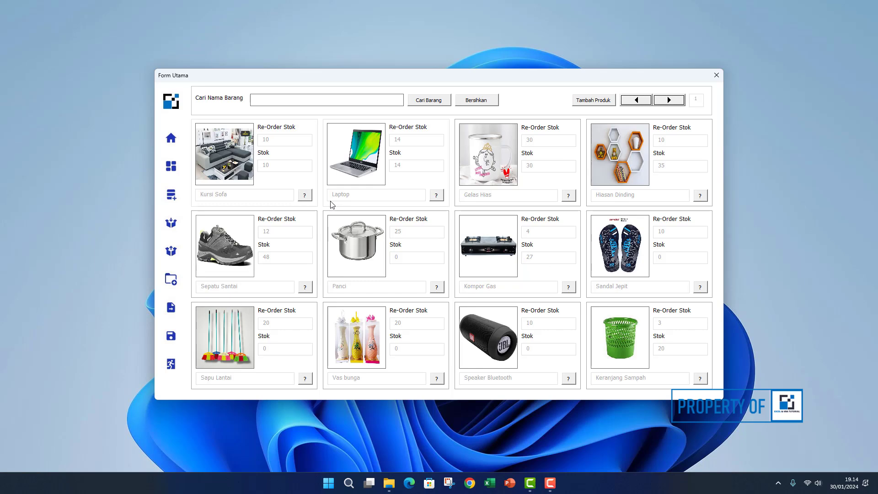
Preview Panci, Sapu Lantai, Kompor Gas, Hiasan Dinding and Laptop in the Barang Masuk form, and clear the form
left_click(171, 224)
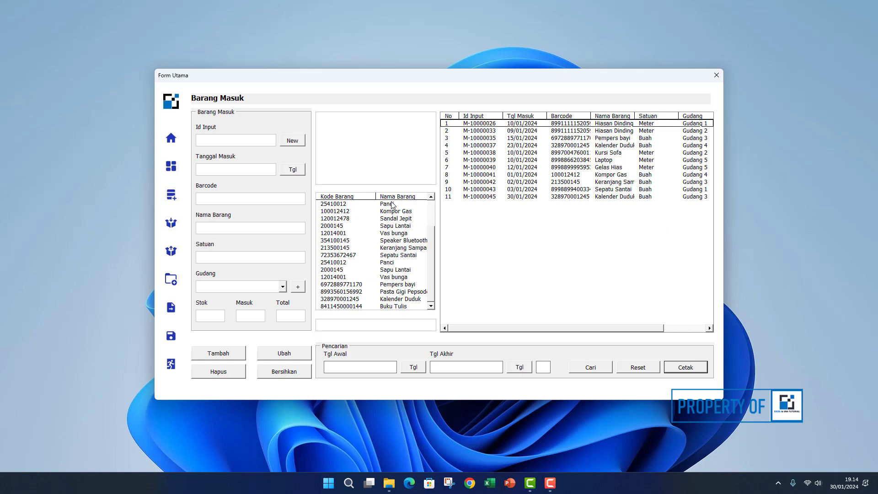
left_click_drag(432, 254, 431, 224)
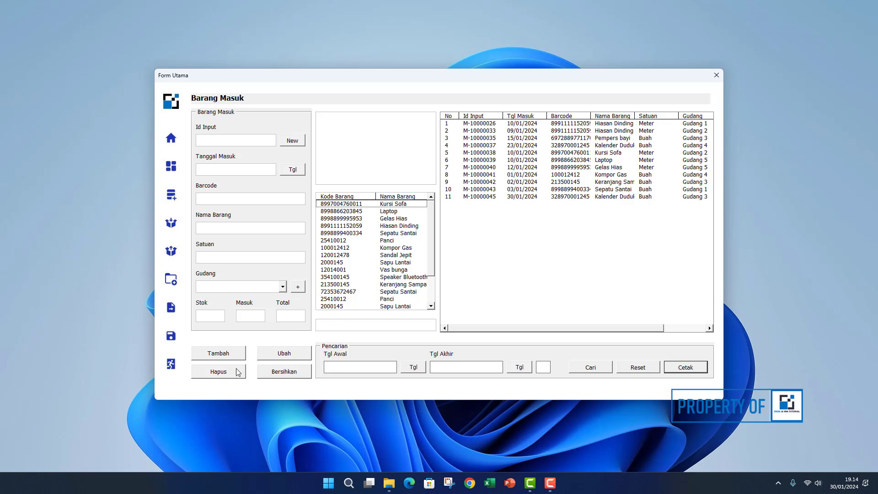
left_click(395, 241)
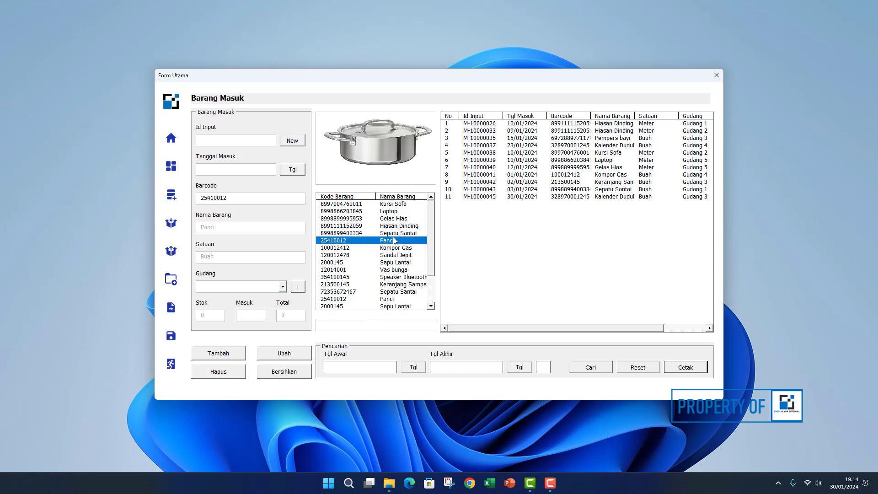
left_click(386, 264)
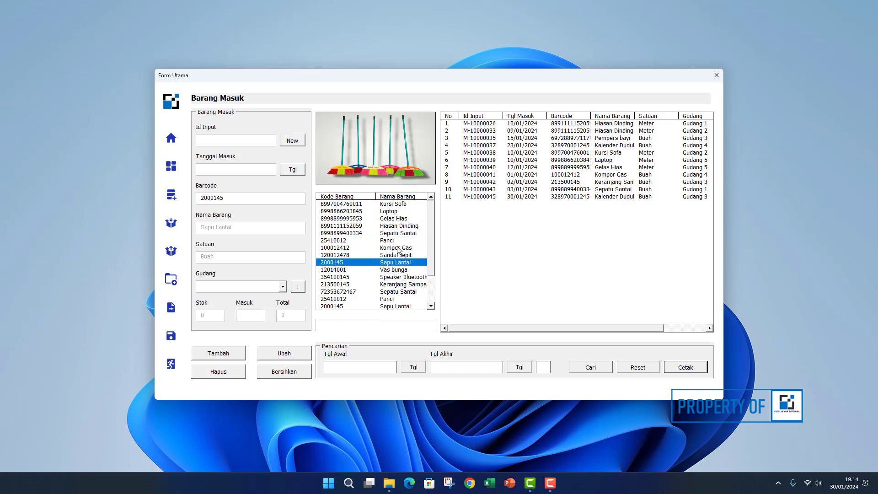
left_click(398, 249)
left_click(399, 227)
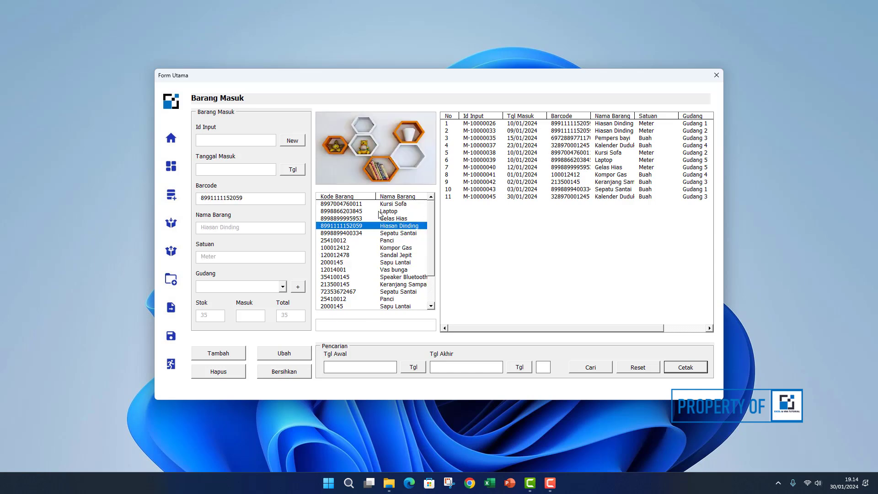
left_click(390, 212)
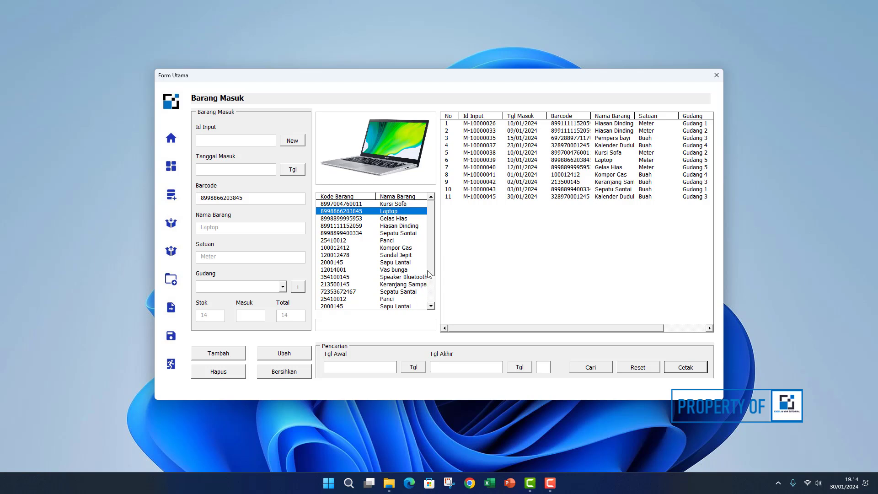
left_click(284, 371)
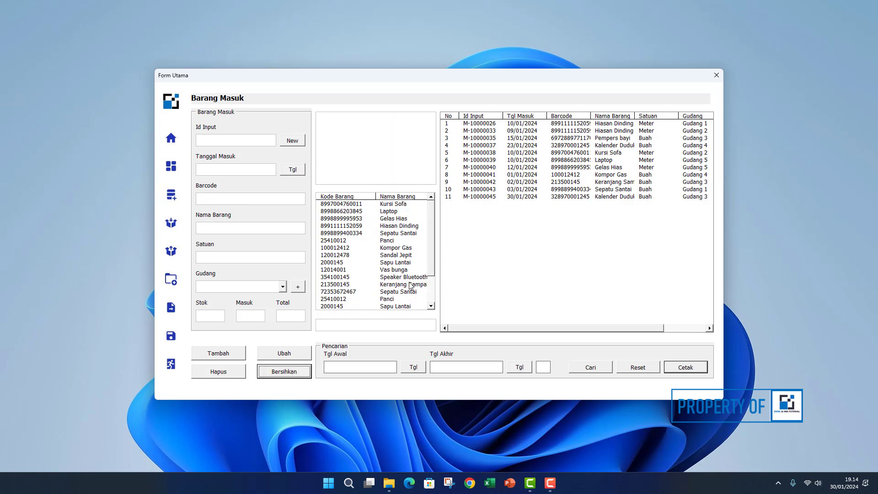
Open the Kalender Duduk entry dated 30/01/2024 in the Barang Masuk list, and update its incoming quantity to 20
left_click_drag(433, 262, 432, 299)
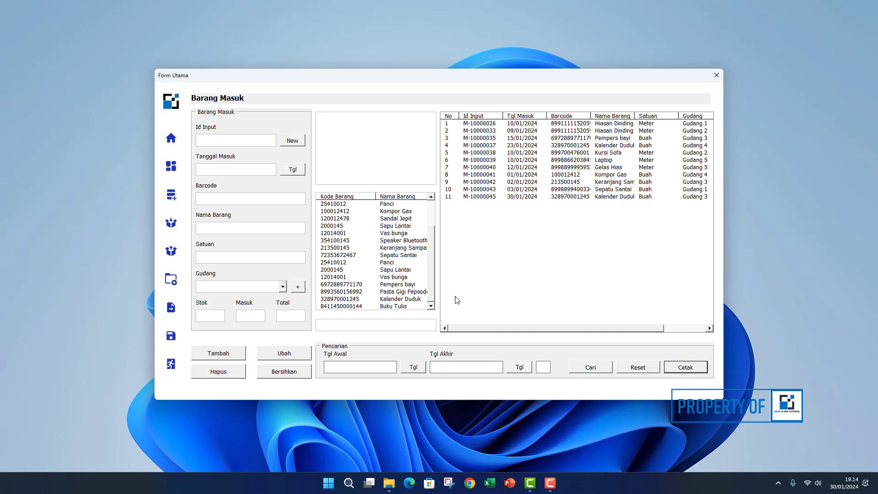
left_click_drag(573, 328, 543, 333)
left_click(621, 198)
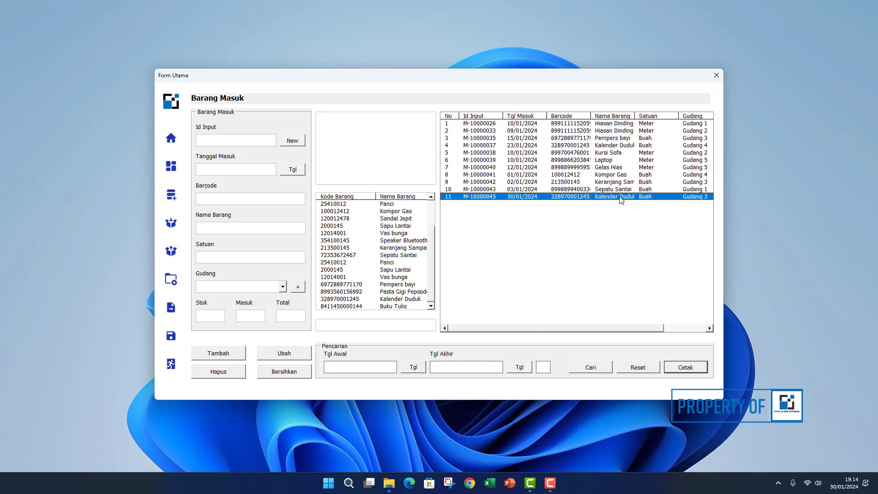
double_click(527, 198)
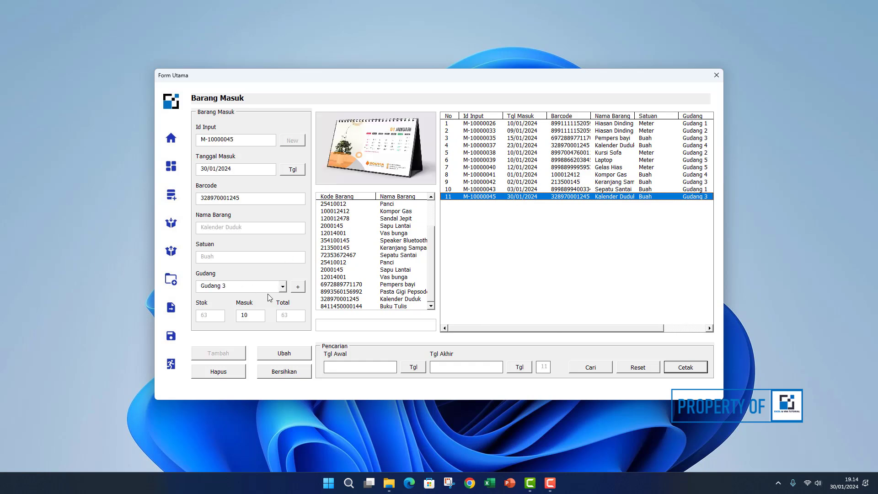
double_click(261, 318)
left_click(293, 357)
left_click(471, 275)
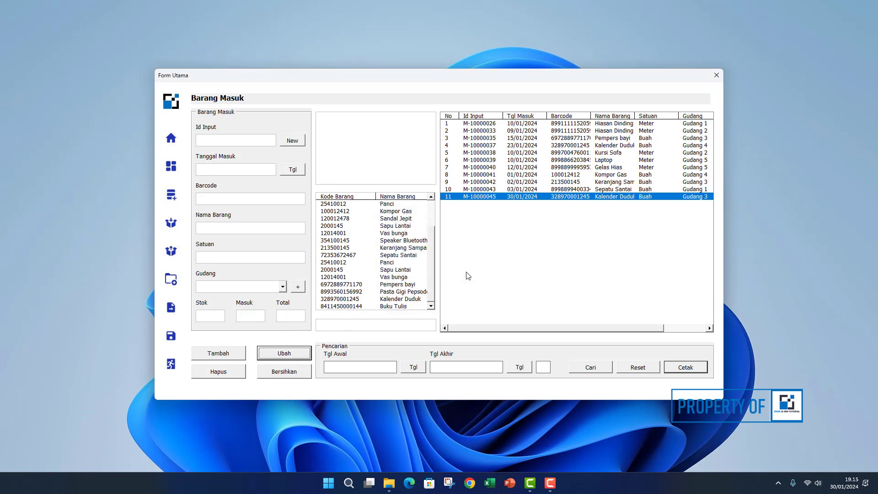
left_click_drag(613, 328, 657, 328)
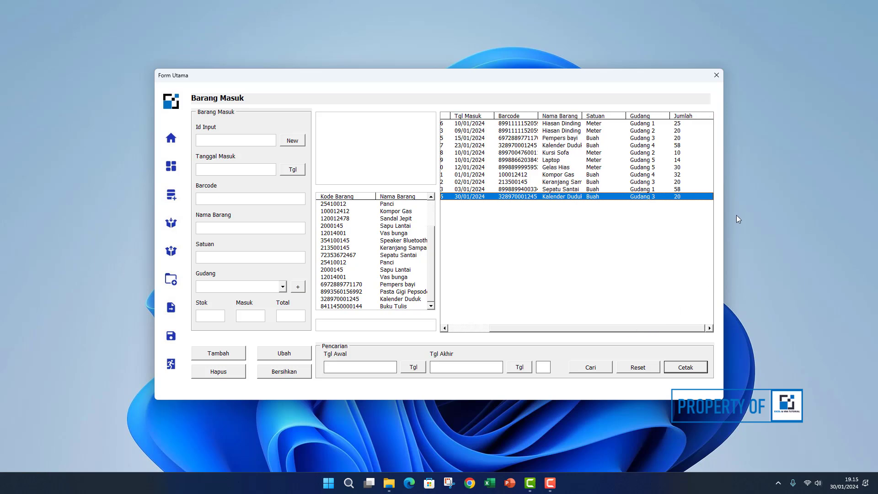
Refresh the product list, and check the Kalender Duduk stock there and on the second page of the product catalogue
left_click(172, 196)
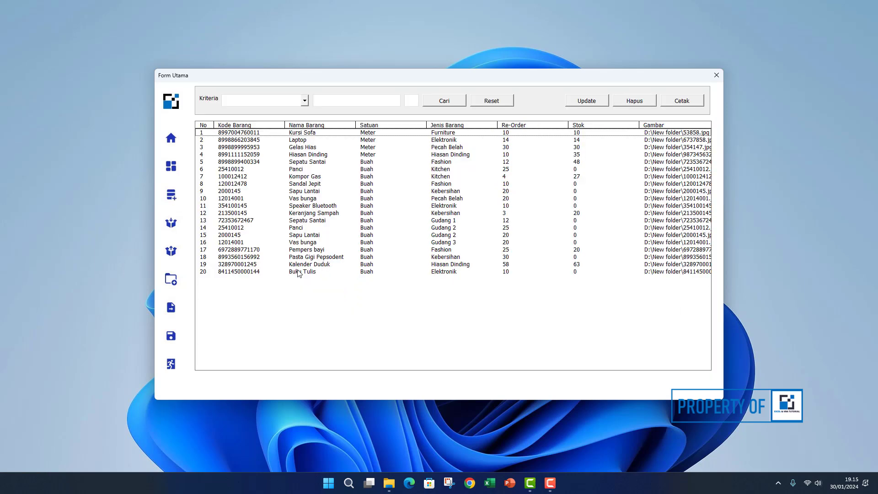
left_click(321, 265)
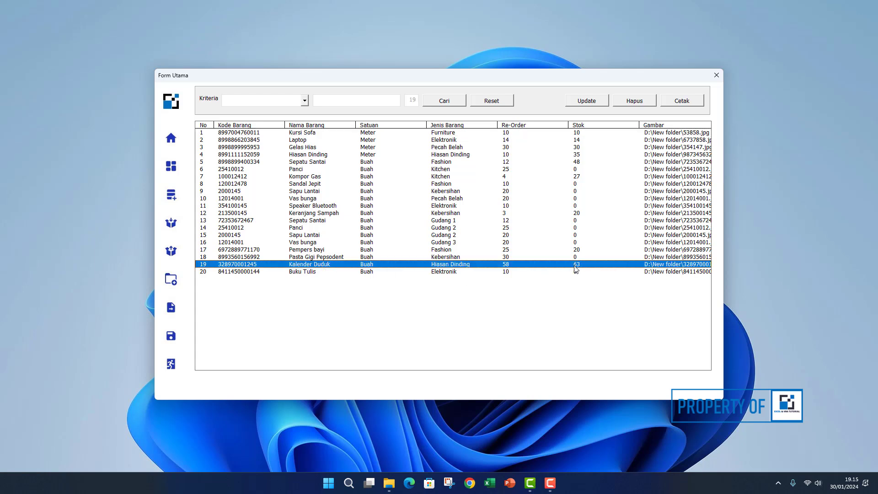
left_click(498, 102)
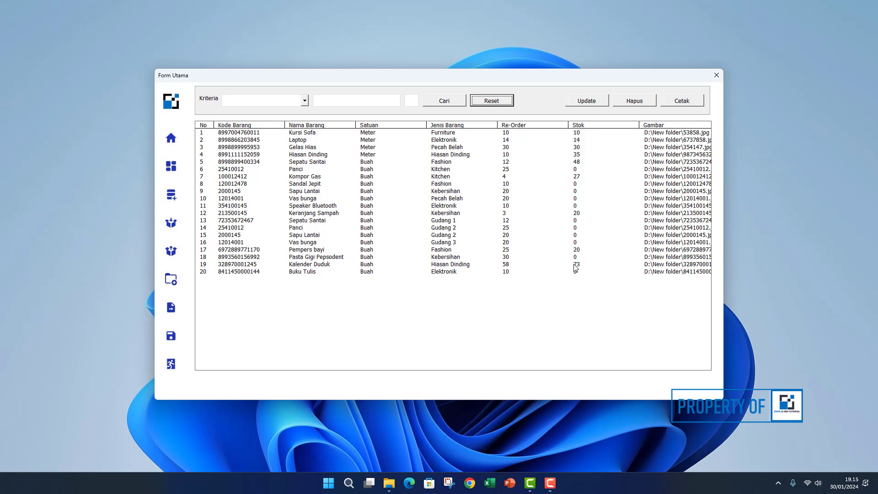
left_click(172, 165)
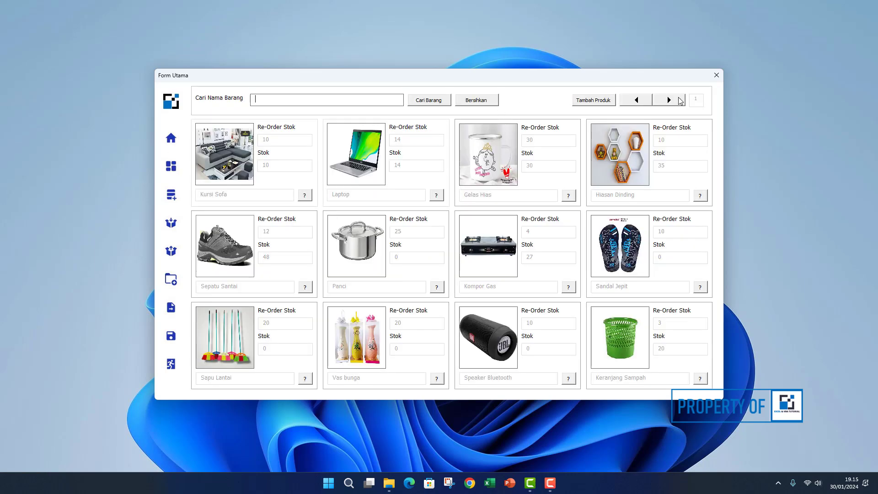
left_click(679, 101)
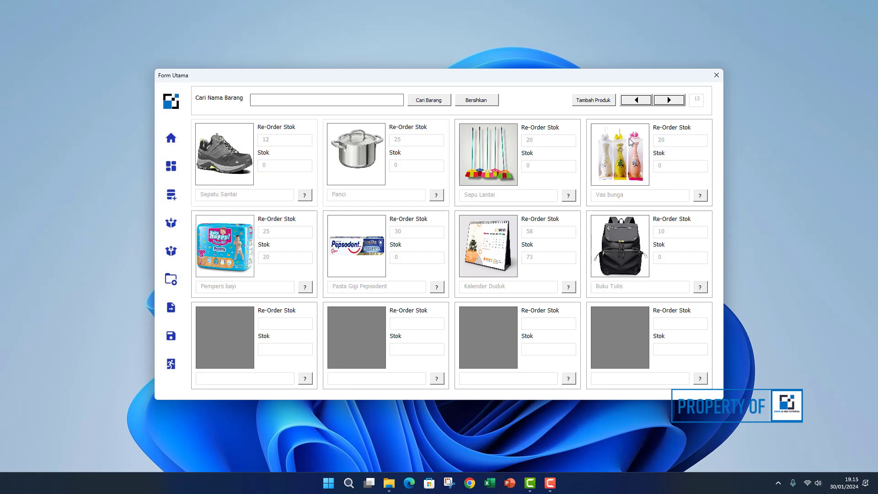
Clear the Barang Masuk form, and filter the incoming records from 11/01/2024 to 25/01/2024
left_click(173, 226)
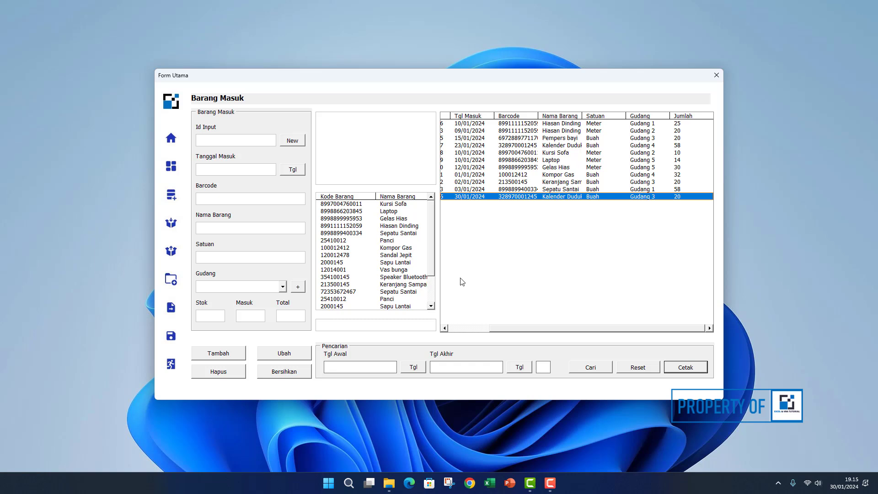
left_click_drag(526, 328, 471, 328)
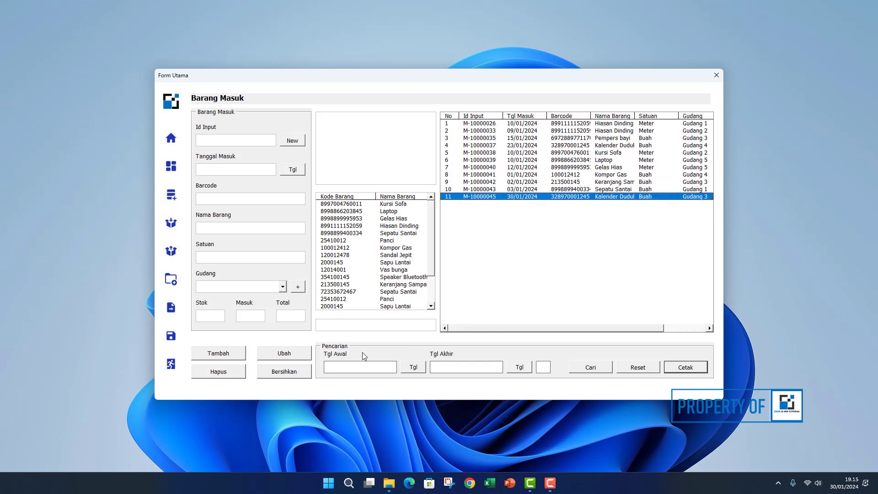
left_click(284, 372)
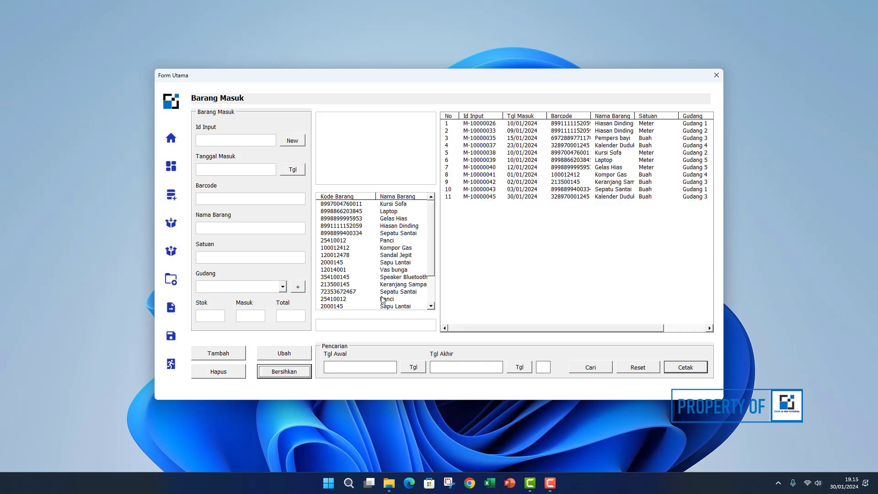
left_click(415, 368)
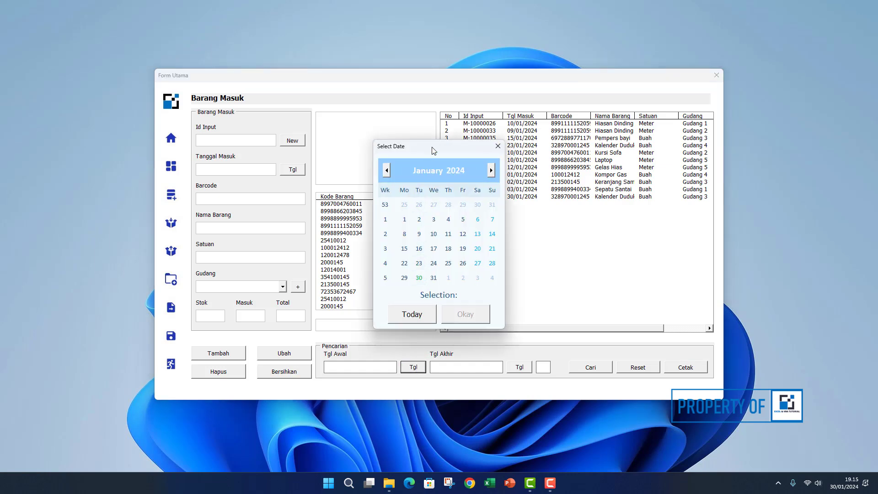
left_click(448, 234)
left_click(471, 317)
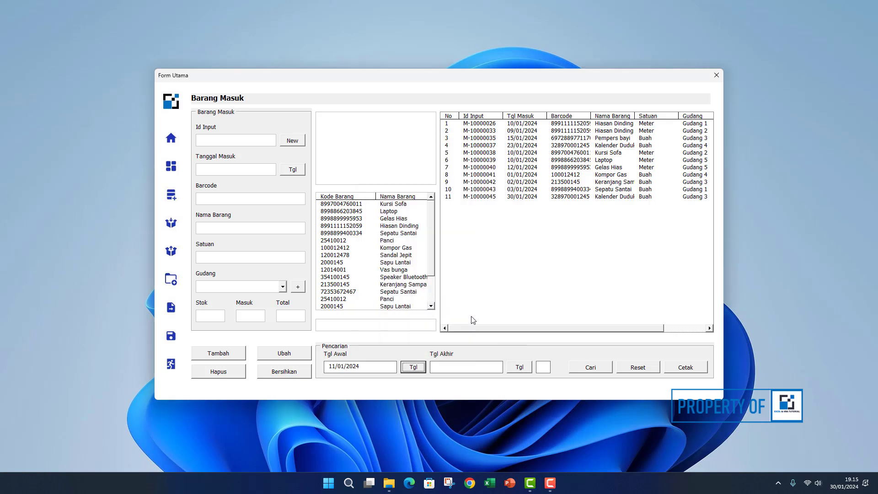
left_click(520, 368)
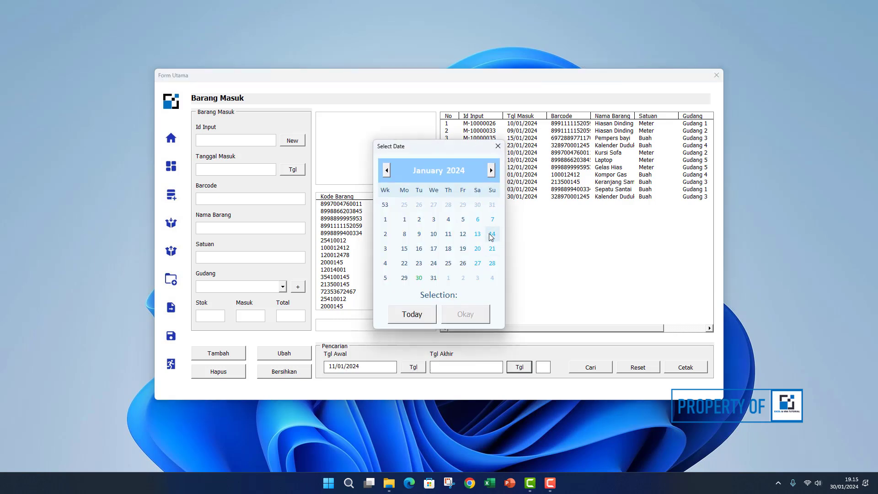
left_click(448, 265)
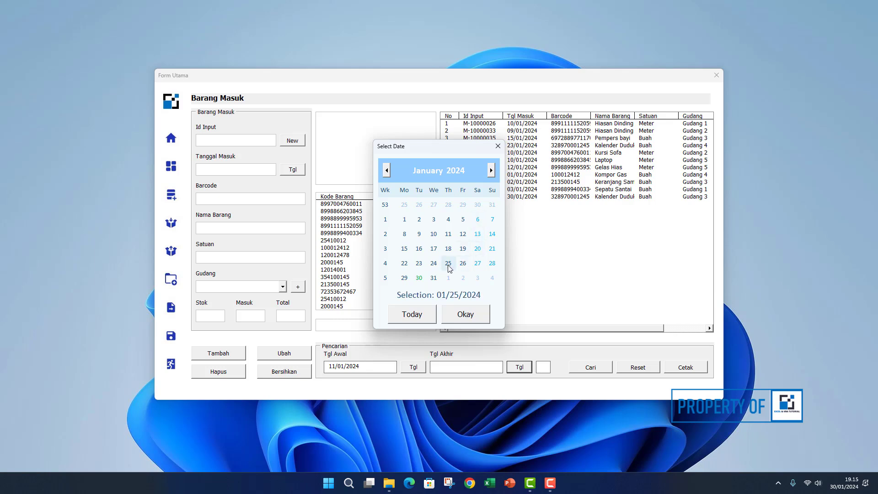
left_click(466, 316)
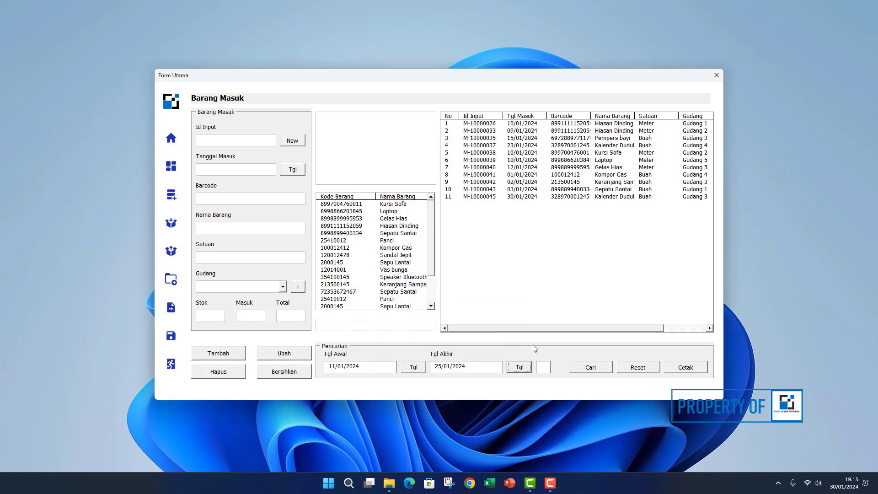
left_click(589, 367)
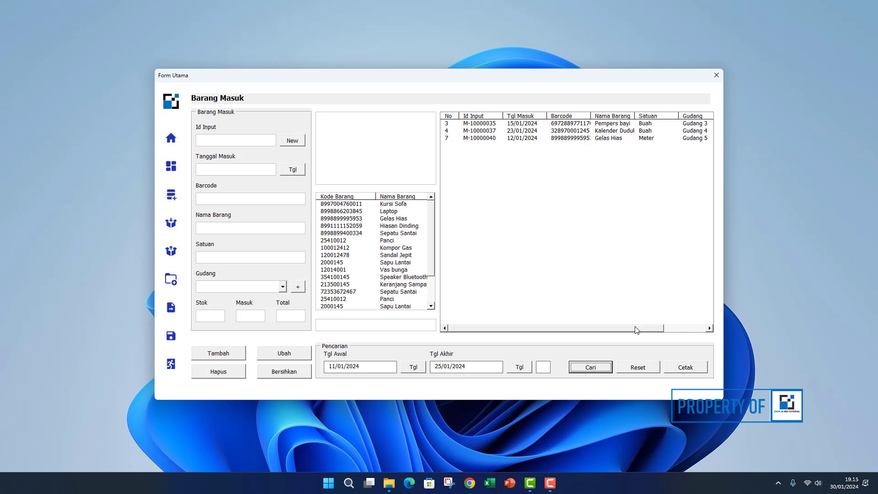
Print the filtered incoming records with Microsoft Print to PDF, saving the file as "cetak masuk"
left_click(691, 328)
left_click(684, 369)
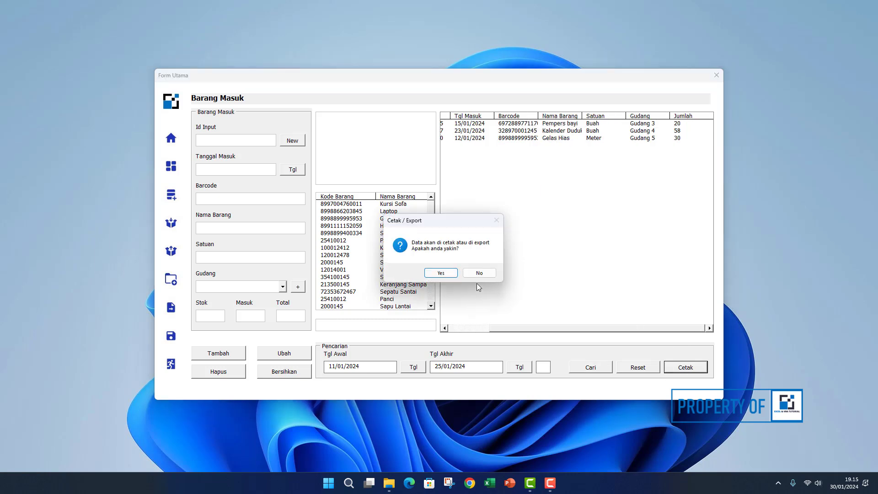
left_click(441, 273)
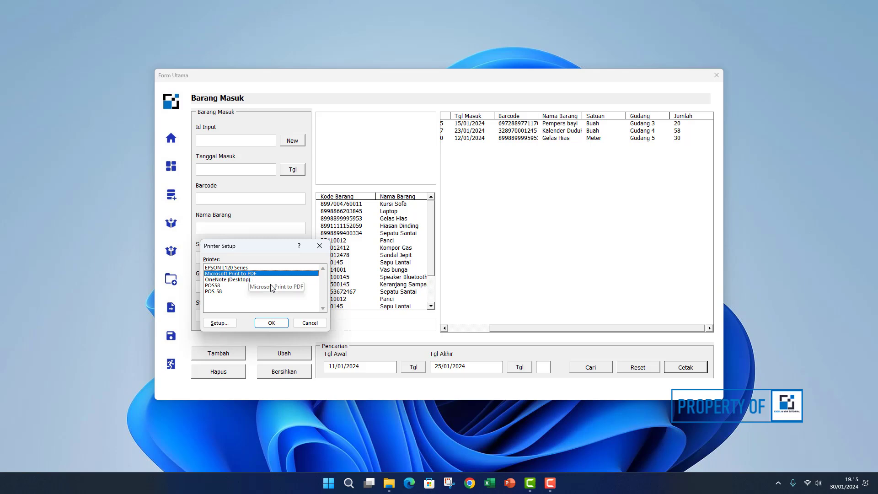
left_click(272, 323)
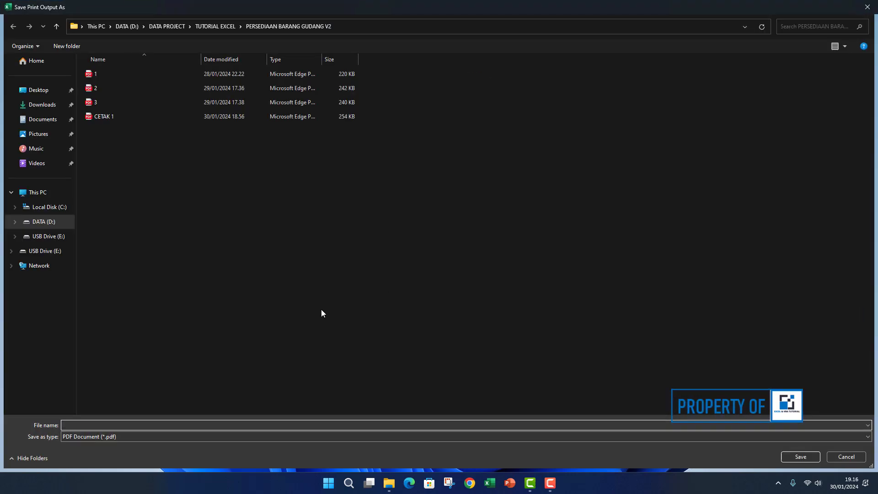
type("cetqak")
key("BackSpace")
key("BackSpace")
key("BackSpace")
key("BackSpace")
type("tak masuk")
key("Return")
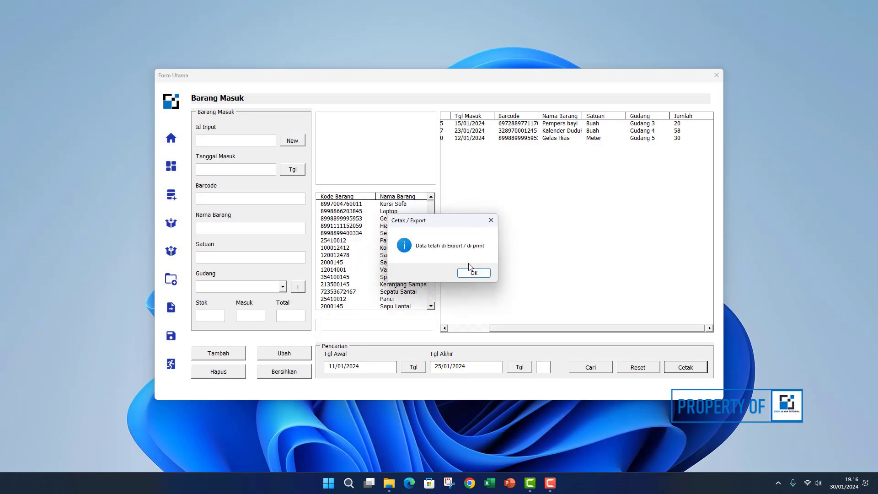
left_click(471, 275)
Clear the Barang Masuk form and date filter, and review the "cetak masuk" PDF from the PERSEDIAAN BARANG GUDANG V2 folder
left_click(302, 376)
left_click(641, 367)
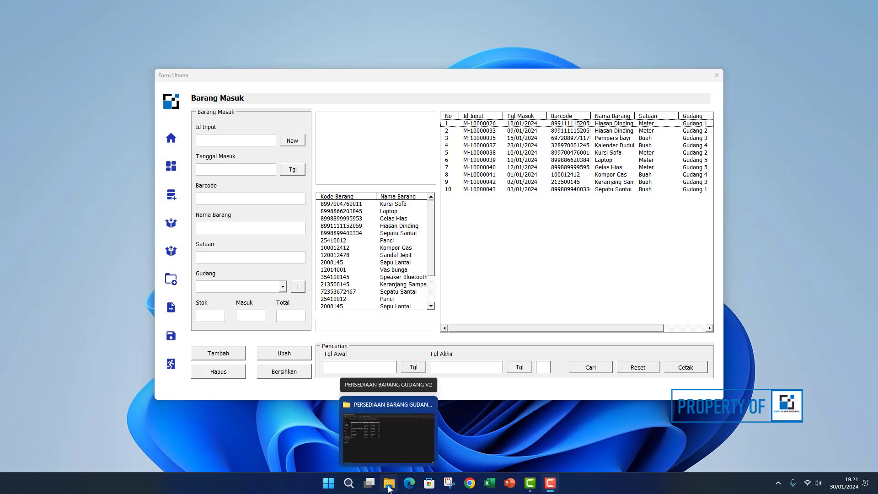
left_click(389, 489)
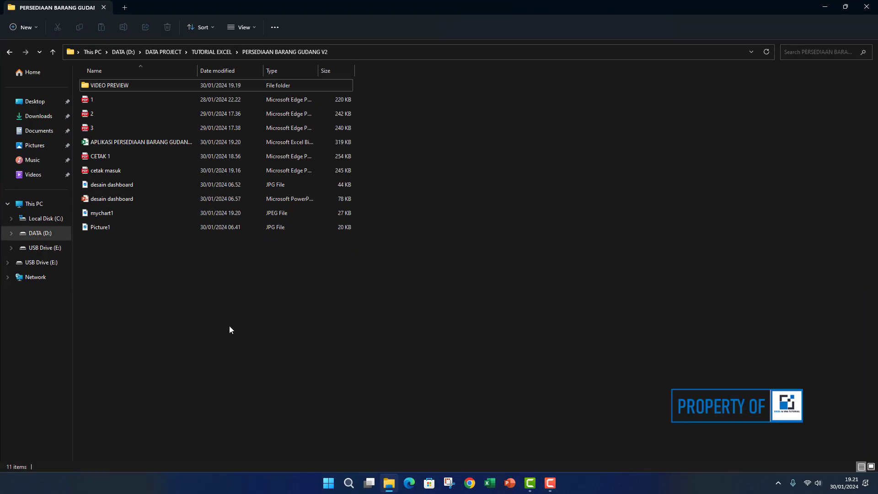
double_click(115, 174)
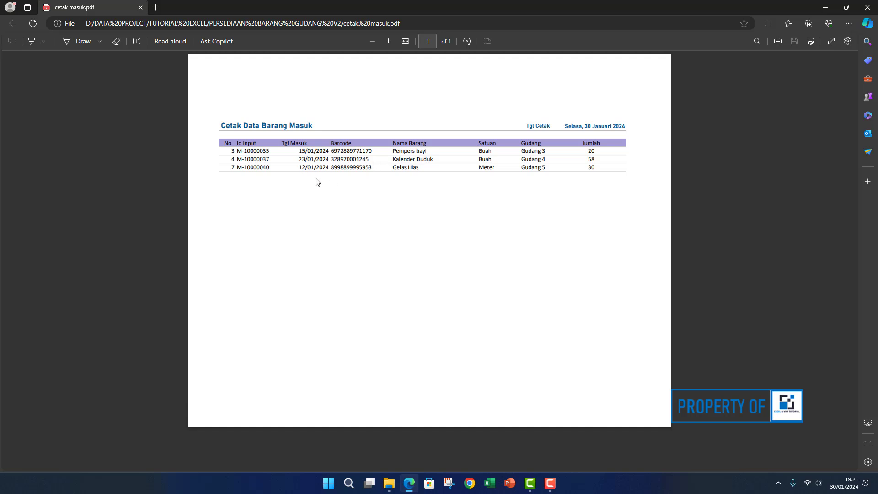
left_click(867, 7)
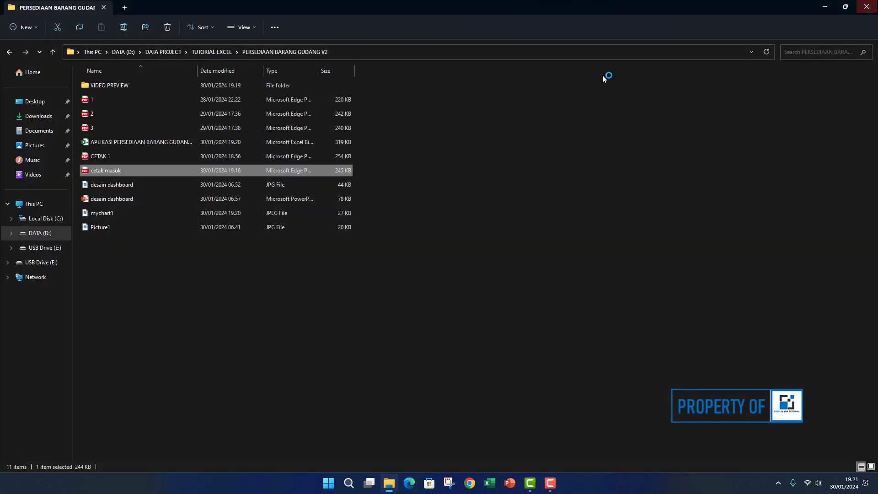
left_click(818, 10)
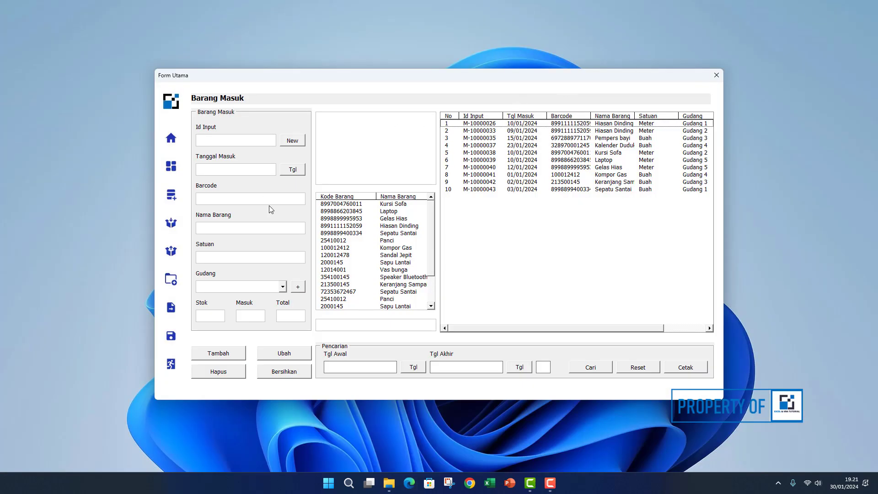
Look at the Barang Keluar form, and preview Sandal Jepit and Sepatu Santai in Barang Masuk before clearing the form
left_click(173, 254)
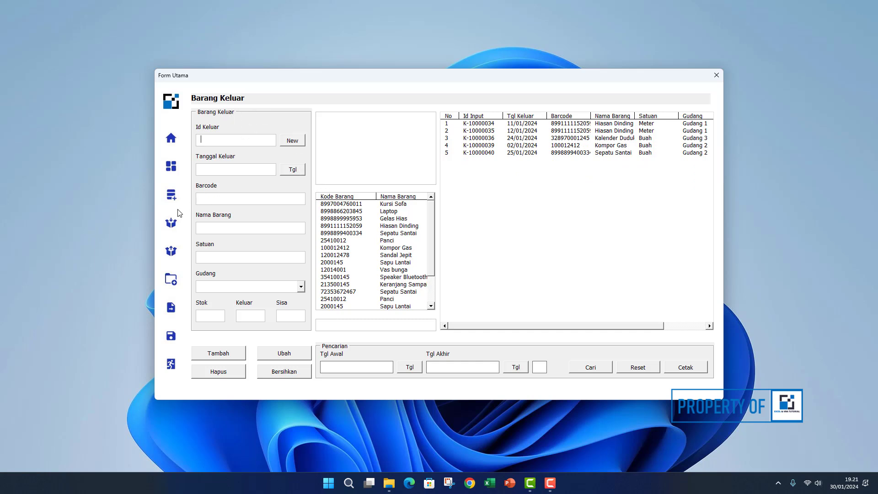
left_click(173, 225)
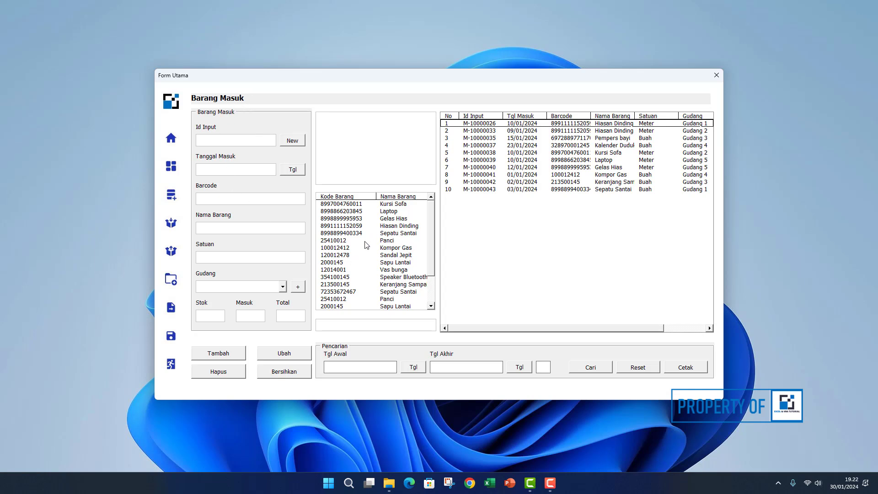
left_click(373, 321)
left_click(396, 255)
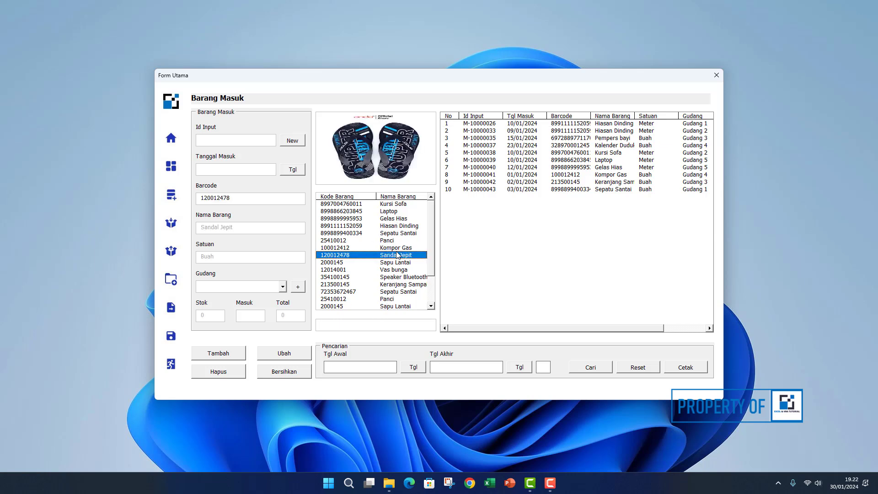
left_click(351, 233)
left_click(284, 372)
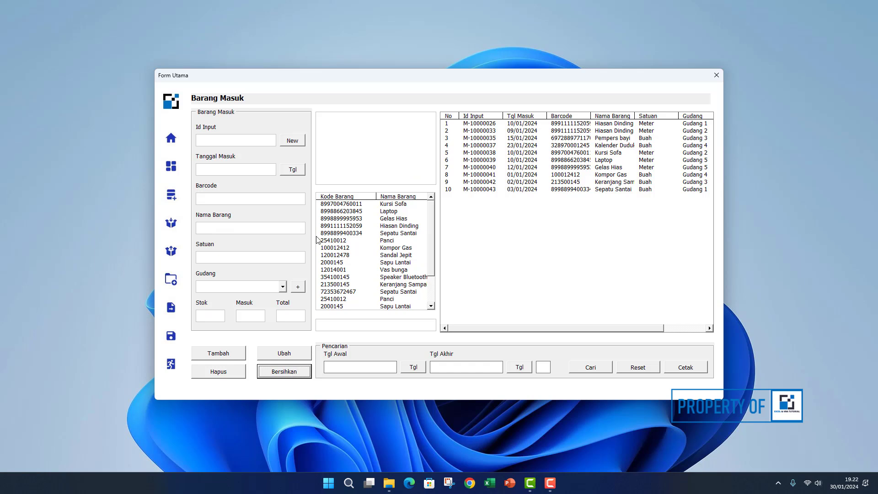
left_click(234, 200)
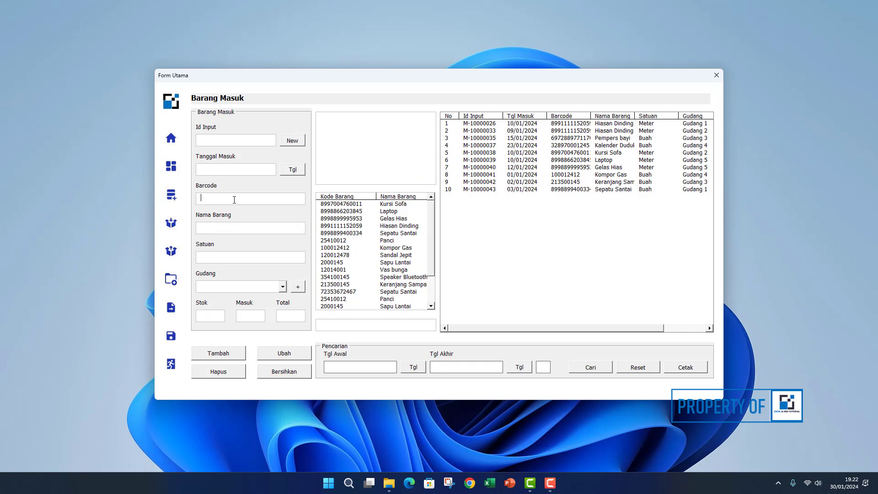
left_click(294, 141)
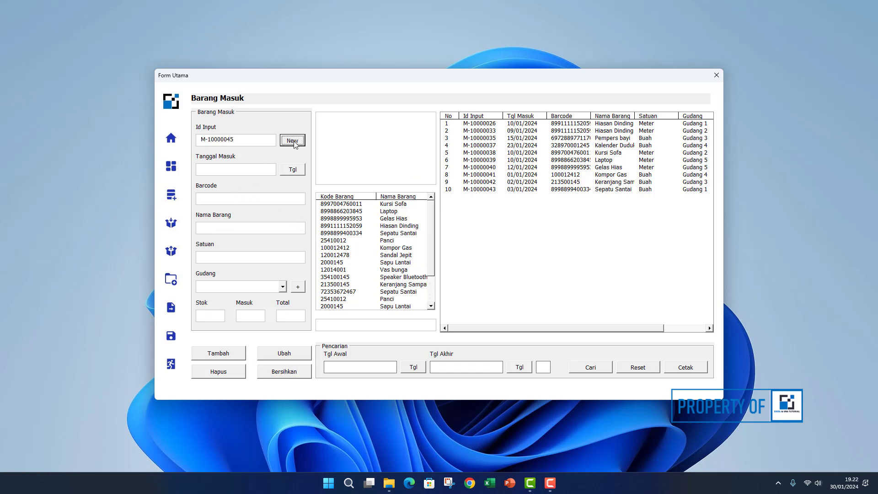
left_click(293, 171)
left_click(448, 234)
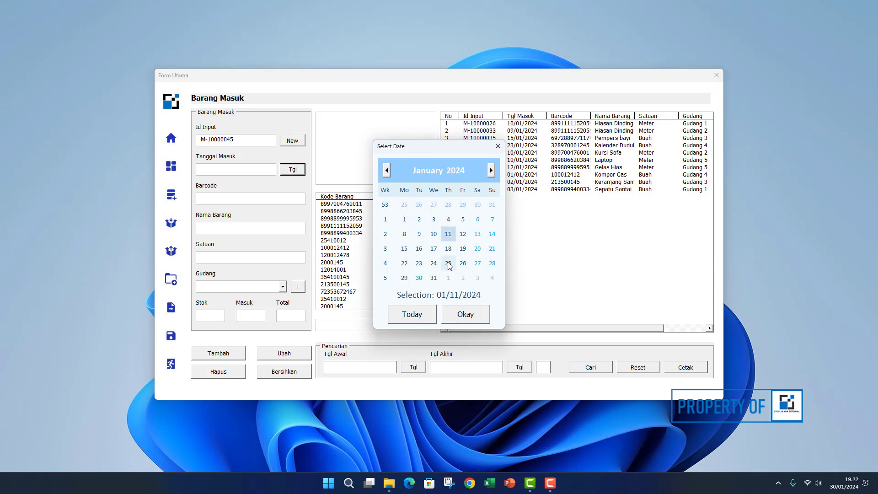
left_click(465, 314)
left_click(268, 201)
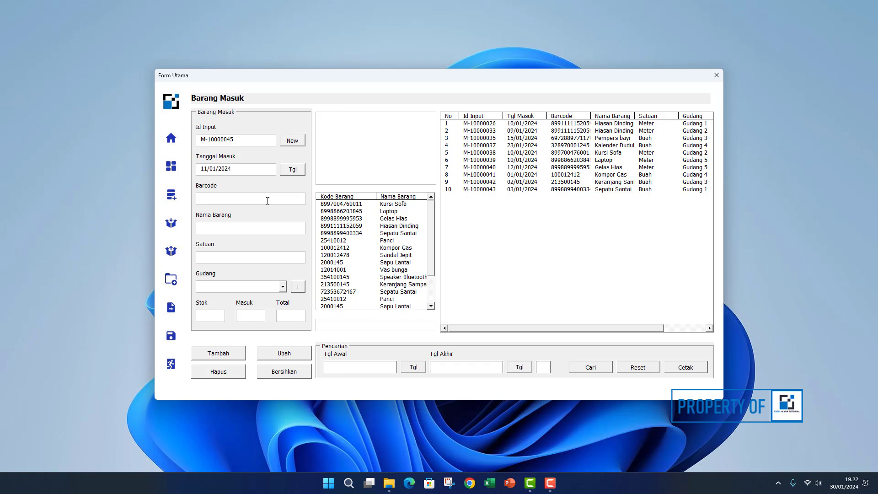
type("8997004760011")
key("Return")
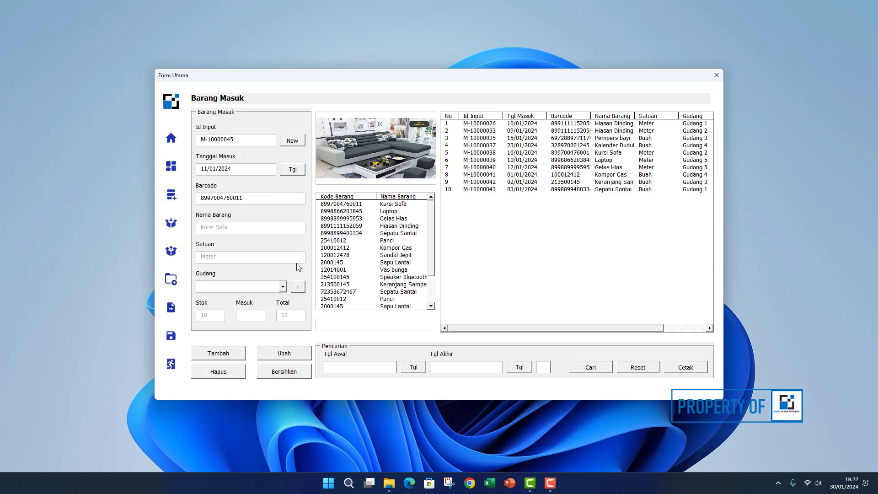
left_click(278, 288)
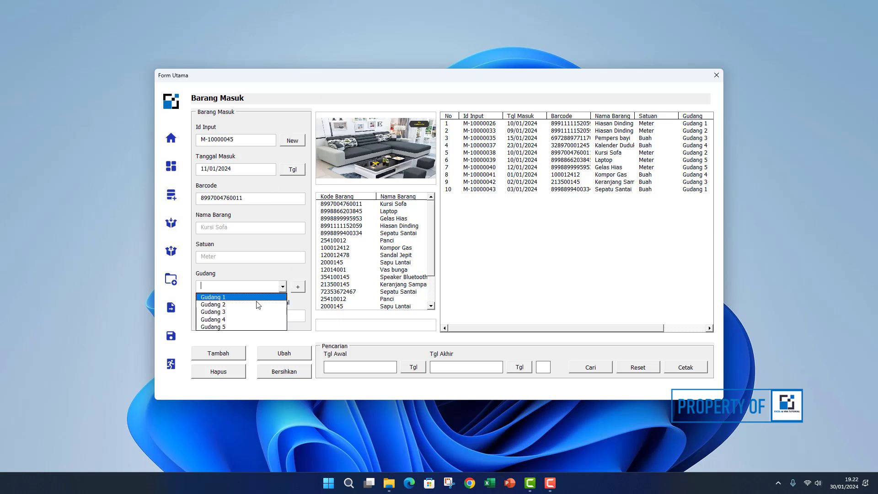
left_click(278, 277)
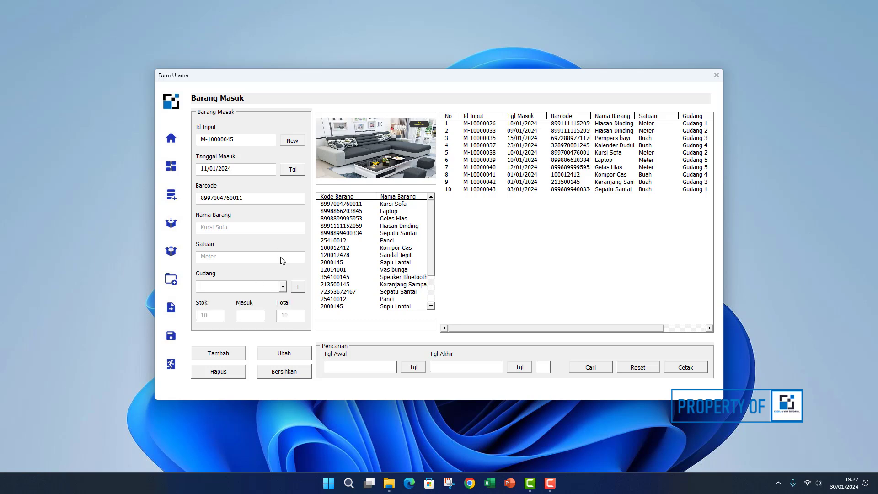
left_click(300, 369)
left_click(252, 200)
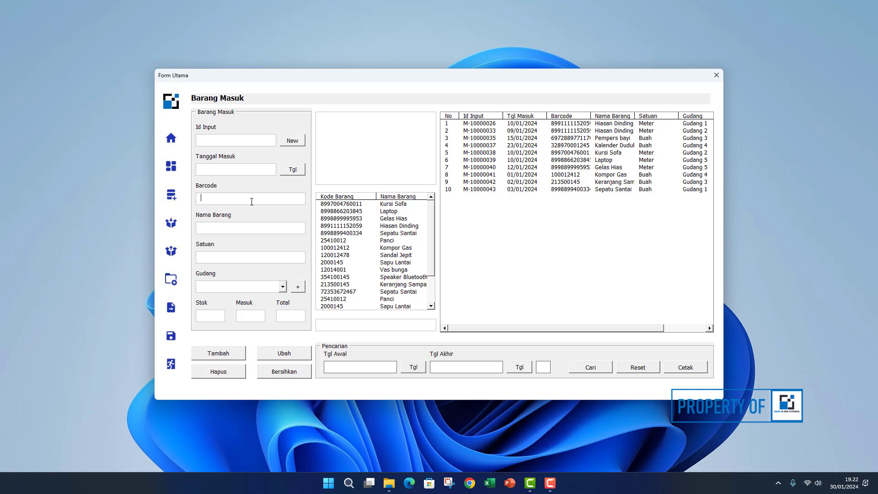
type("8998866203845")
key("Return")
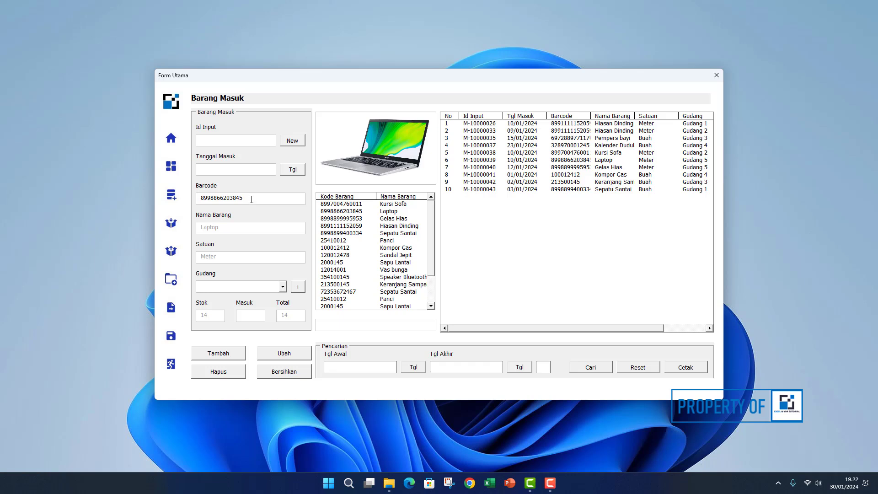
left_click(284, 372)
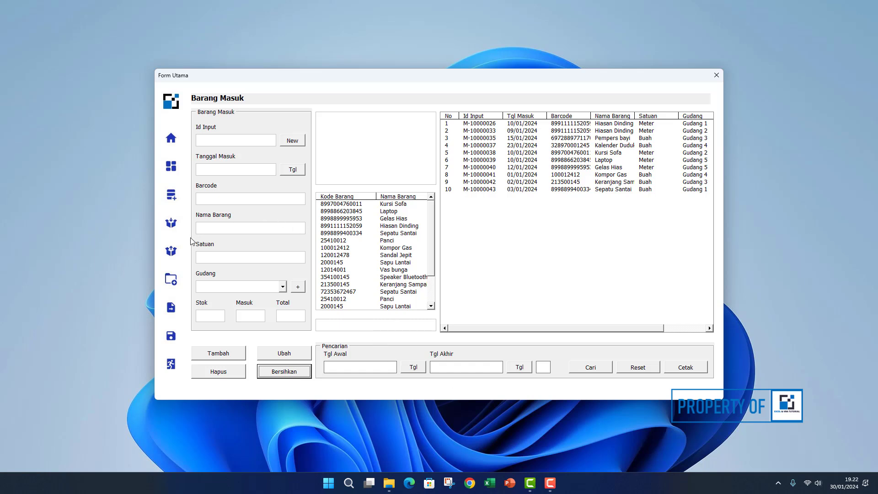
Start a new outgoing goods entry in Barang Keluar with the date 24/01/2024
left_click(173, 252)
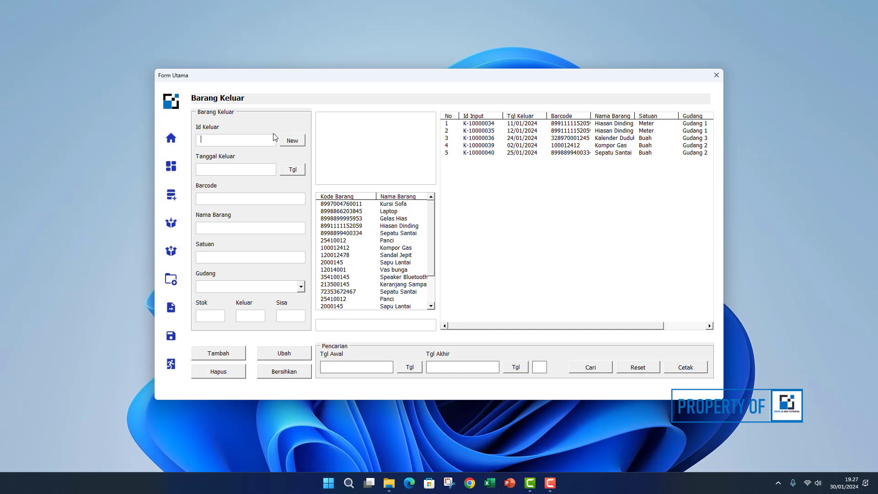
left_click(296, 142)
left_click(294, 172)
left_click(433, 263)
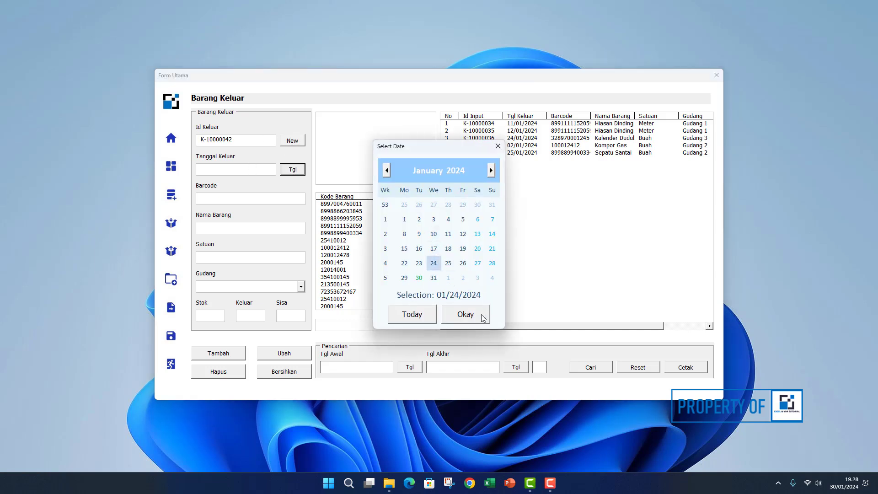
left_click(474, 318)
left_click(248, 199)
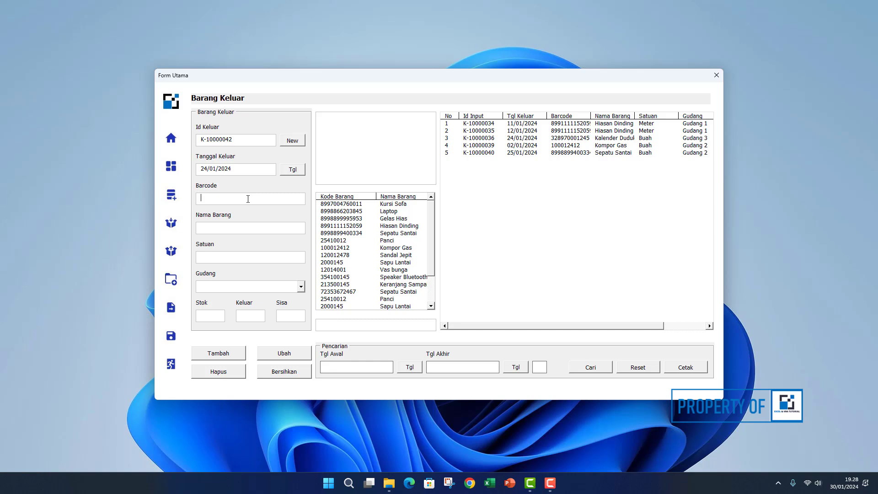
type("8998866203845")
key("Return")
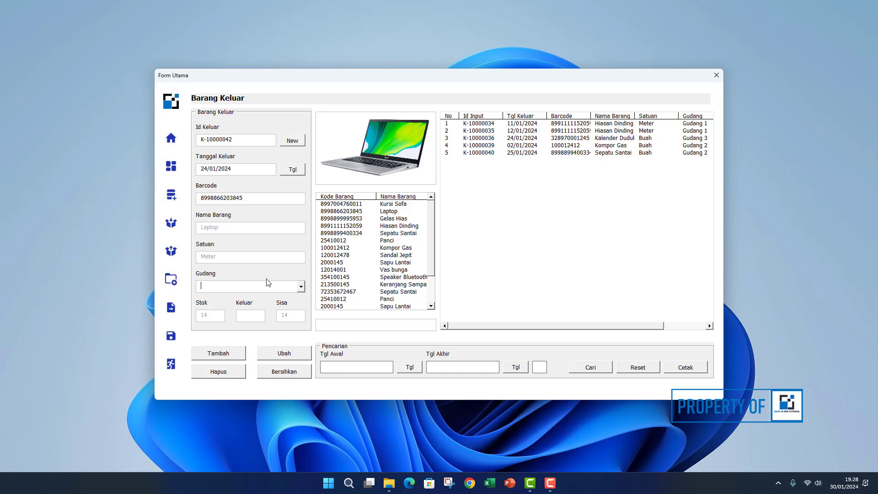
left_click(301, 288)
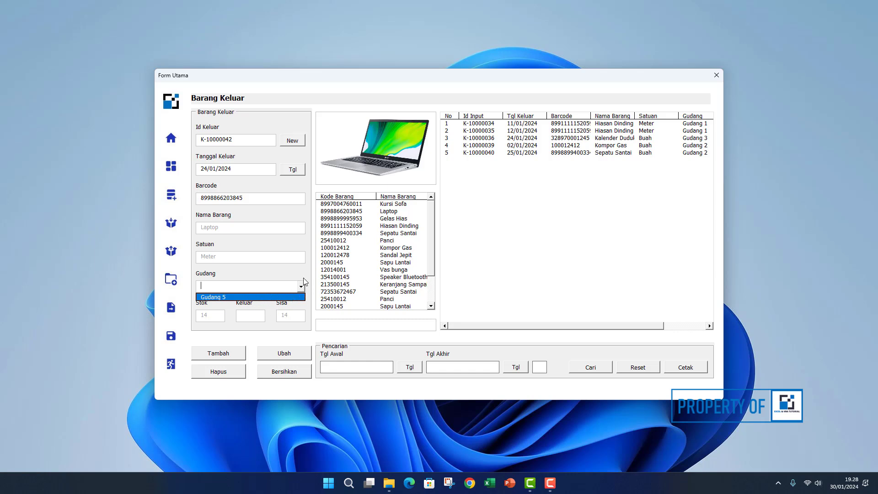
left_click(303, 275)
left_click_drag(251, 198, 184, 199)
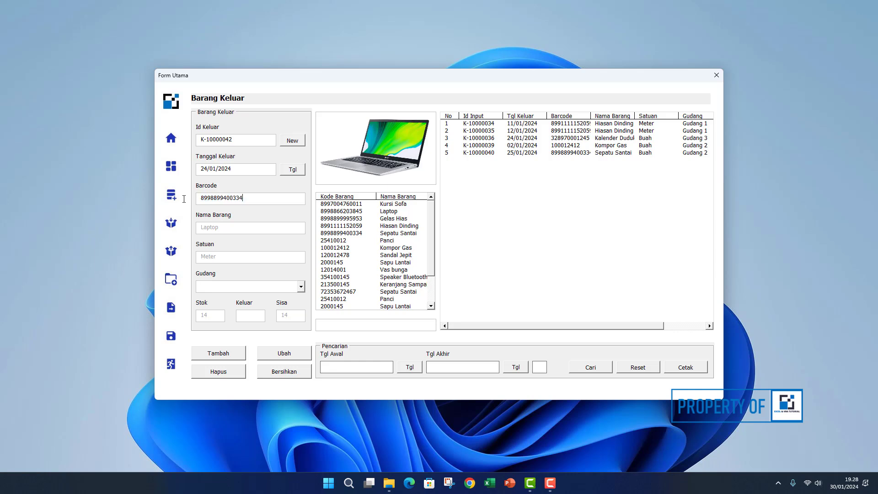
key("ctrl+v")
key("Return")
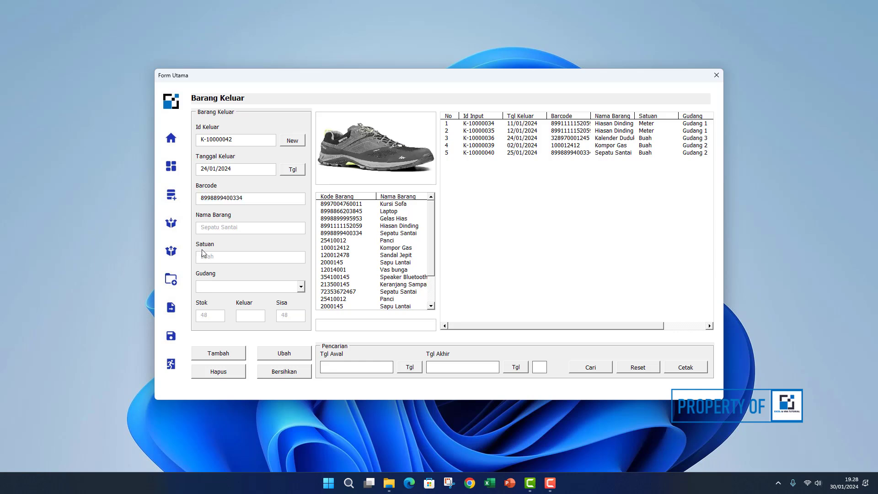
left_click(301, 287)
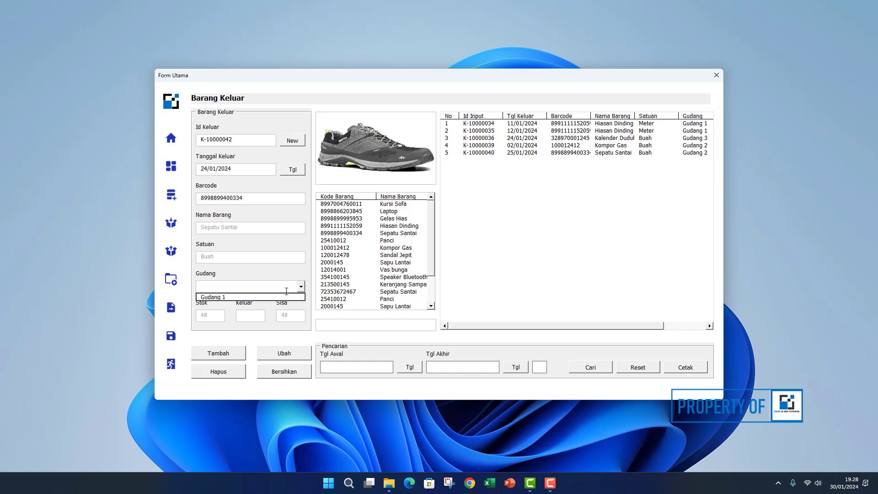
left_click(290, 276)
left_click(302, 286)
left_click(280, 298)
Set the outgoing quantity to 5, and save the Sepatu Santai record
left_click(262, 314)
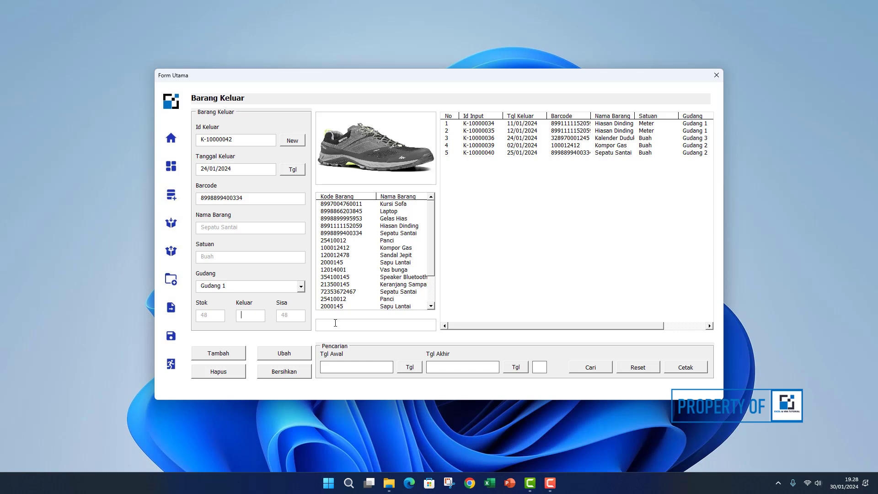
type("5")
left_click(234, 355)
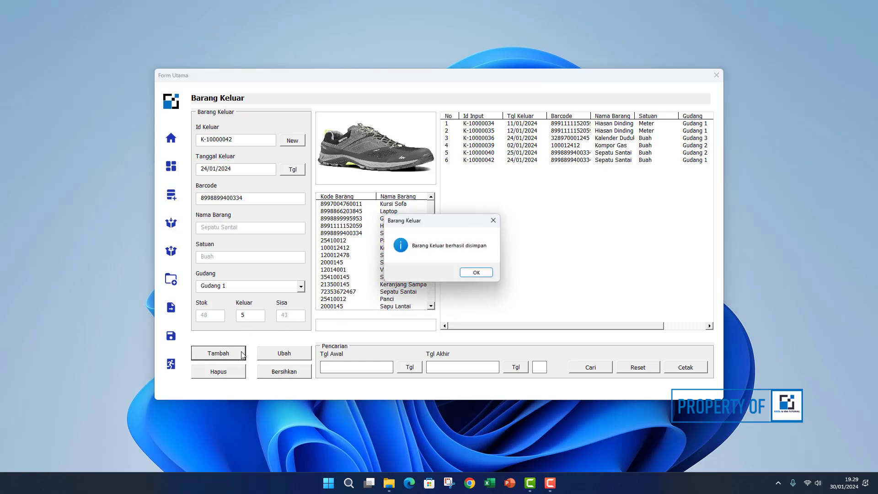
left_click(478, 272)
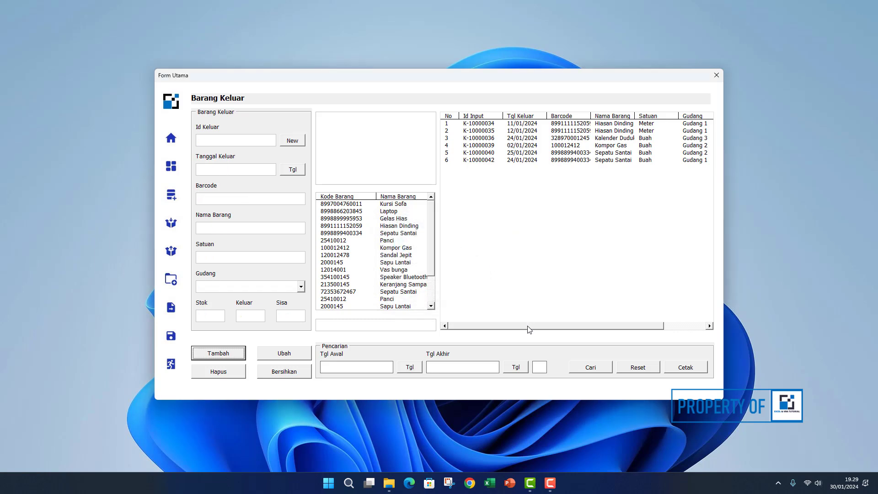
Review the quantity column of the newest Barang Keluar record, and refresh the product stock overview to check the stock
left_click_drag(529, 329, 604, 333)
left_click(645, 161)
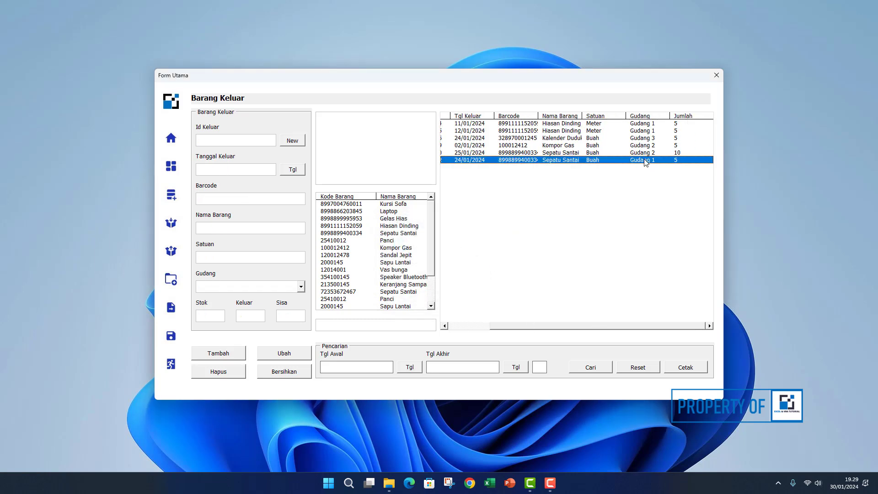
left_click_drag(556, 330, 483, 332)
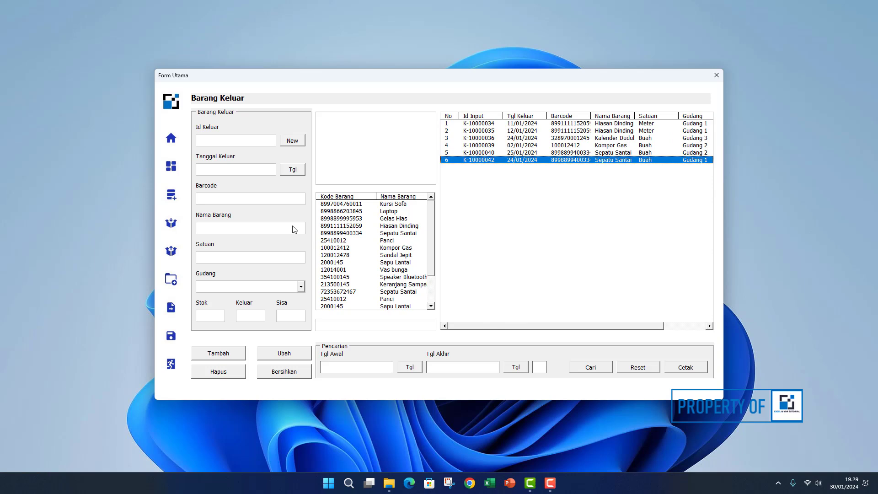
left_click(171, 166)
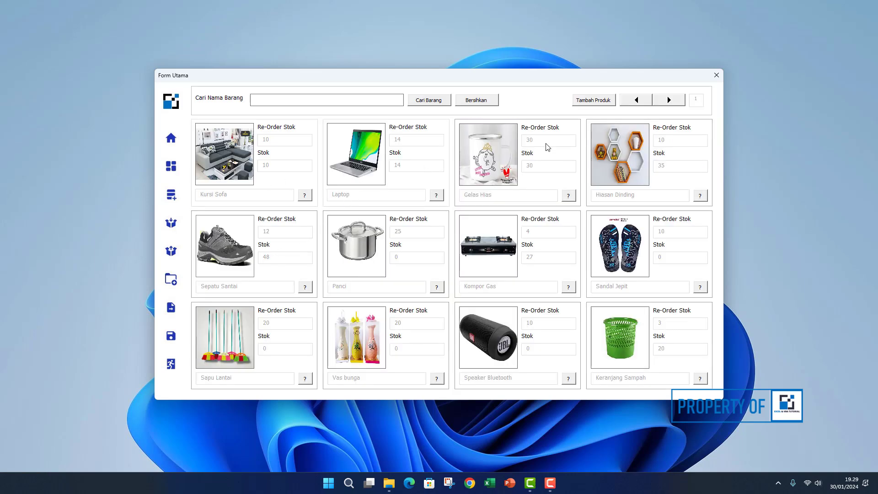
left_click(477, 100)
Start another outgoing goods entry in Barang Keluar with the date 26/01/2024
left_click(172, 252)
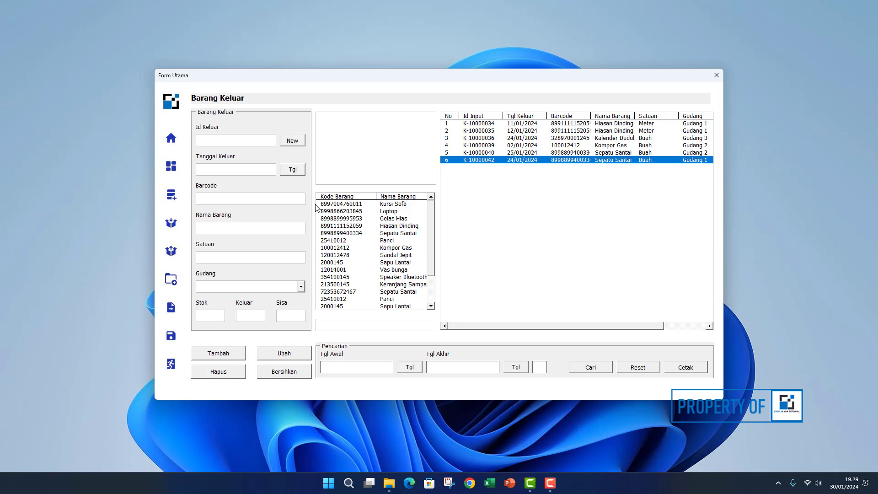
left_click(292, 141)
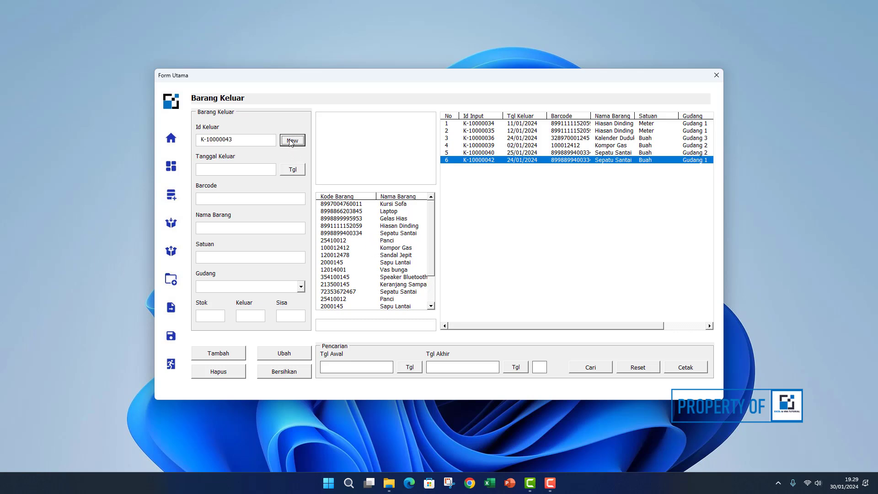
left_click(289, 174)
left_click(463, 268)
left_click(466, 316)
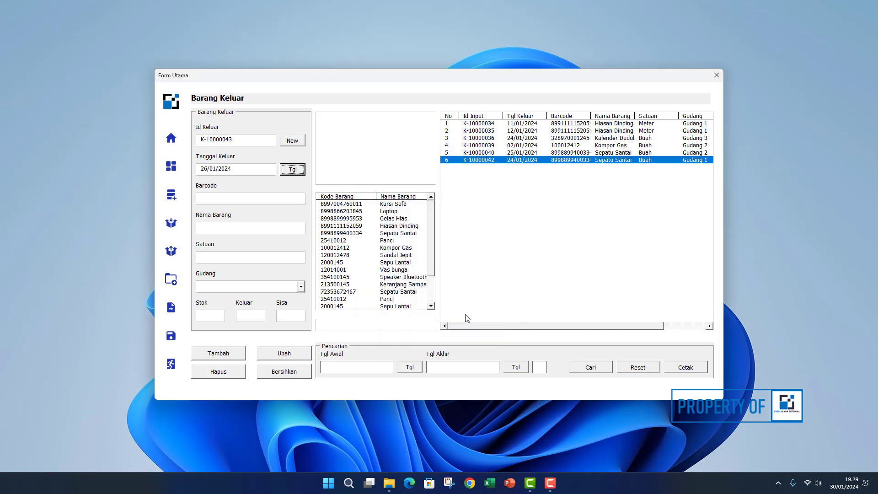
Look at the warehouse options offered for Gelas Hias, Hiasan Dinding, Laptop and Sapu Lantai in Barang Keluar
left_click(394, 220)
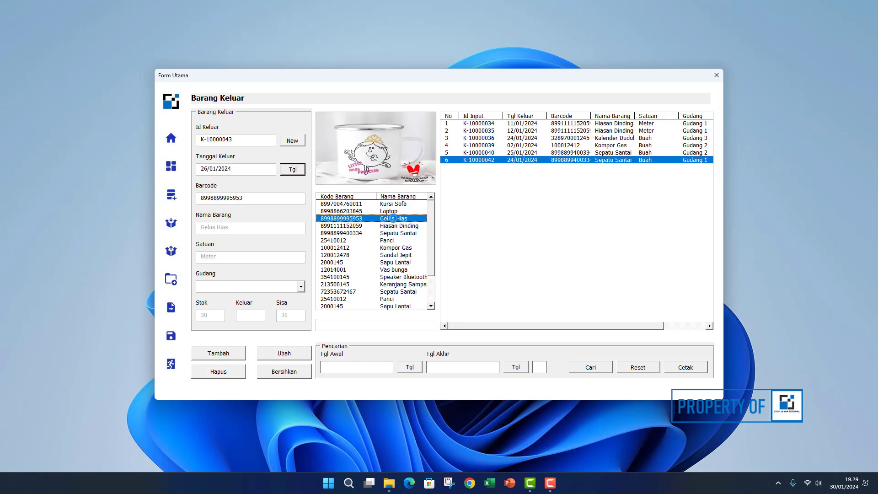
left_click(301, 287)
left_click(384, 227)
left_click(301, 287)
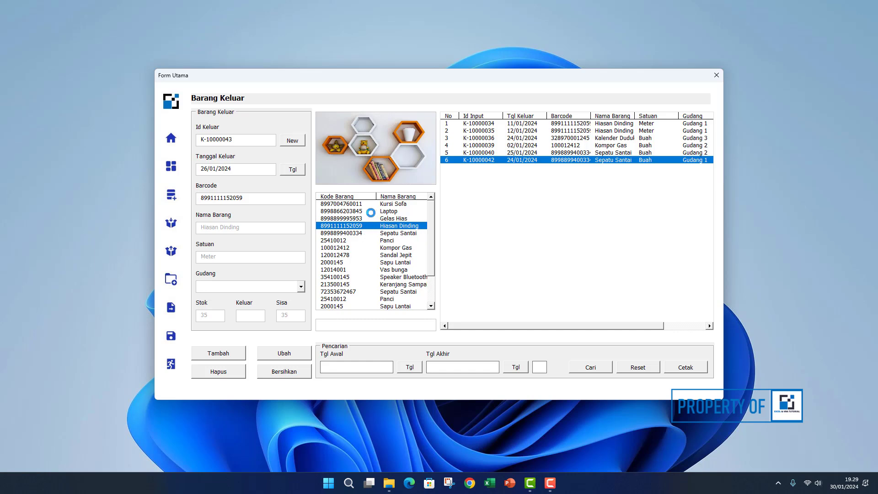
left_click(372, 212)
left_click(301, 287)
left_click(303, 287)
left_click(344, 262)
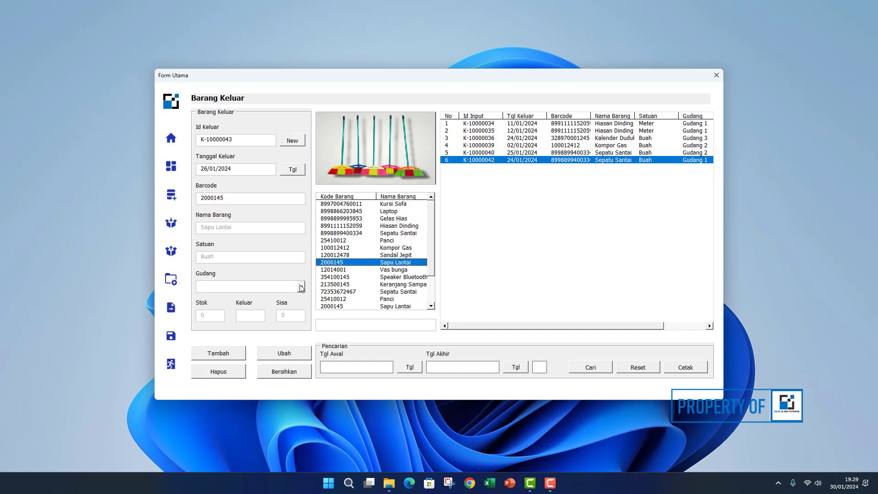
left_click(302, 288)
left_click(302, 288)
left_click(359, 248)
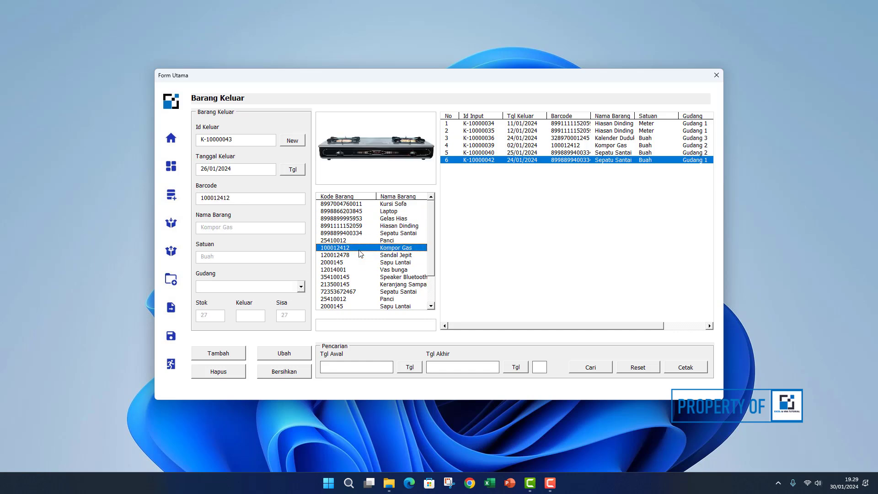
left_click(301, 288)
left_click(302, 287)
left_click(352, 241)
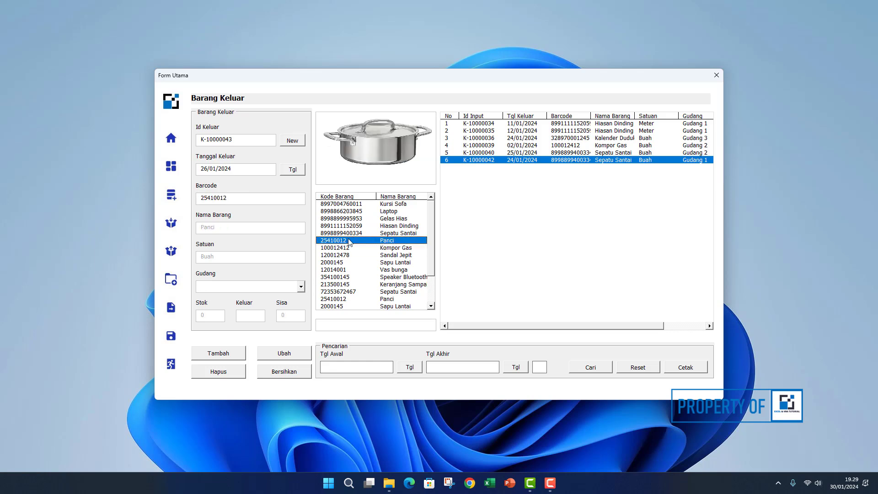
left_click(302, 287)
left_click(302, 288)
left_click(368, 278)
left_click(302, 288)
left_click(302, 288)
left_click(348, 291)
left_click(302, 288)
left_click(302, 287)
left_click(295, 374)
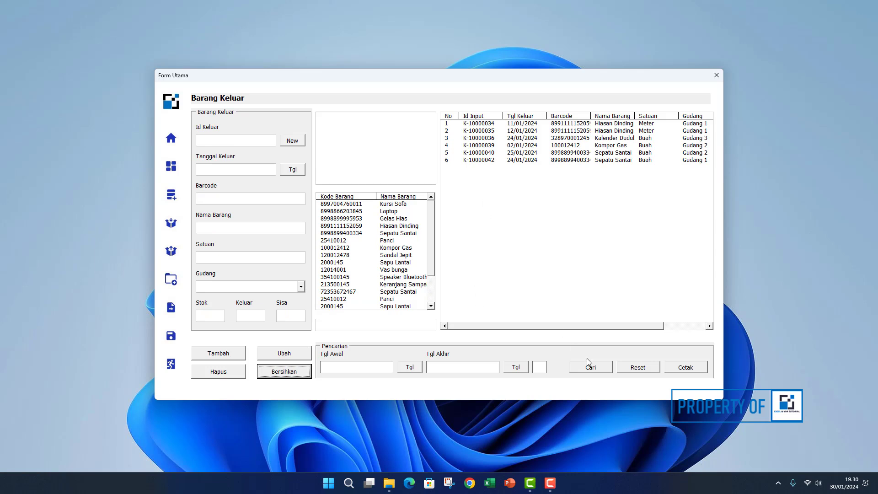
Filter the Barang Keluar records to the dates from 11/01/2024 to 24/01/2024
left_click(410, 367)
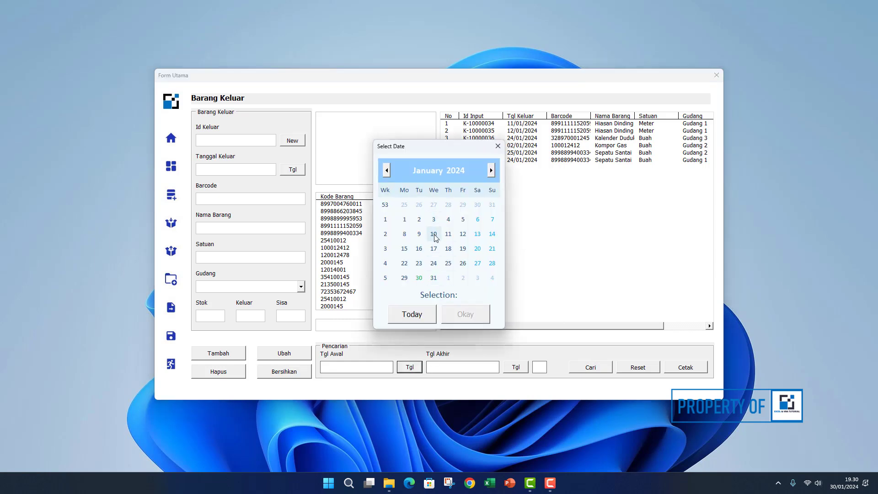
left_click(449, 235)
left_click(463, 315)
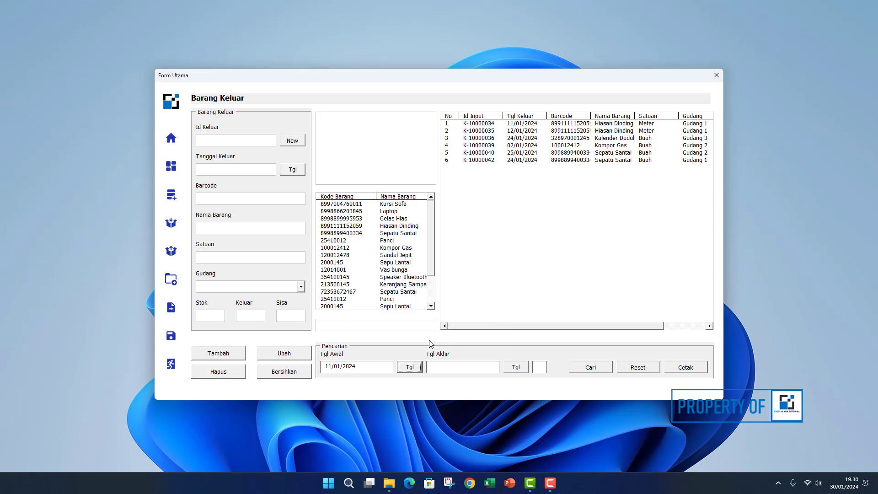
left_click(515, 367)
left_click(434, 263)
left_click(472, 317)
left_click(601, 369)
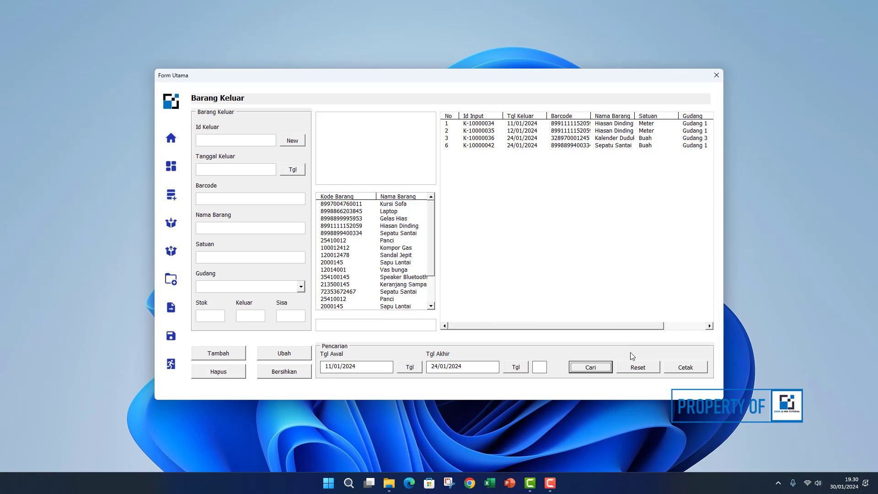
Print the filtered Barang Keluar records with Microsoft Print to PDF as CETAK KELUAR, and reset the date filter
left_click(689, 373)
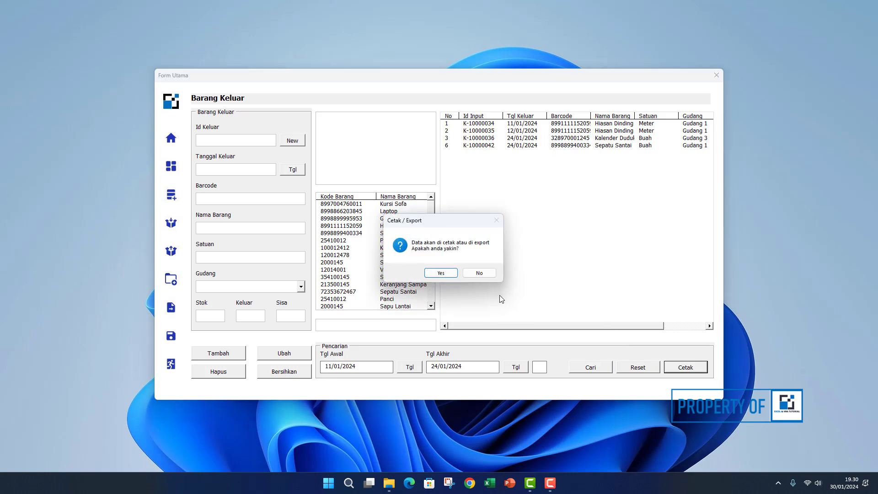
left_click(441, 274)
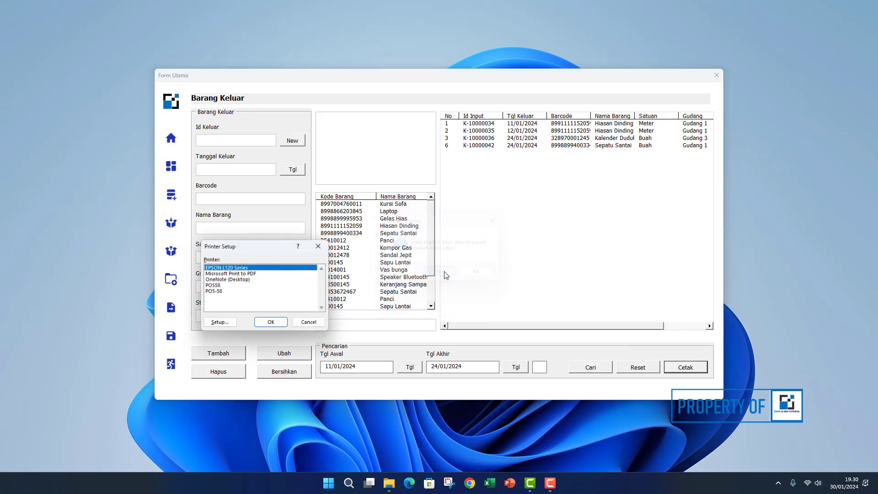
left_click(247, 273)
left_click(277, 325)
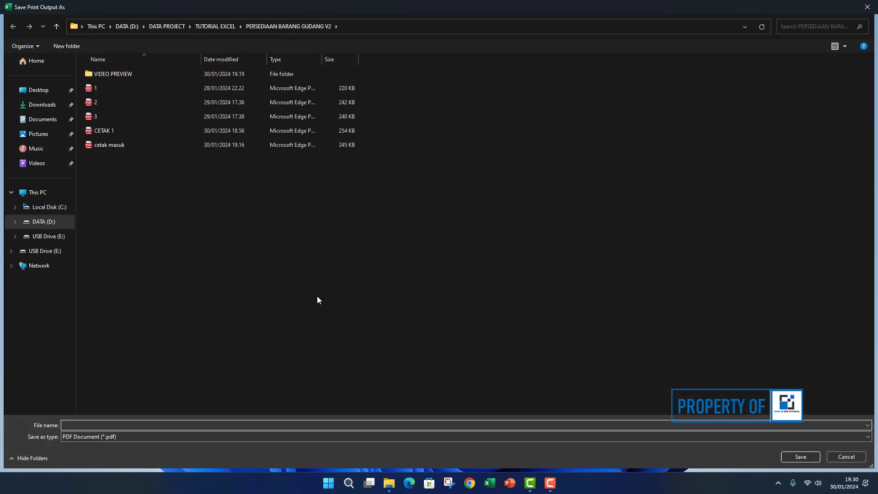
type("CETAK KELUAR")
key("Return")
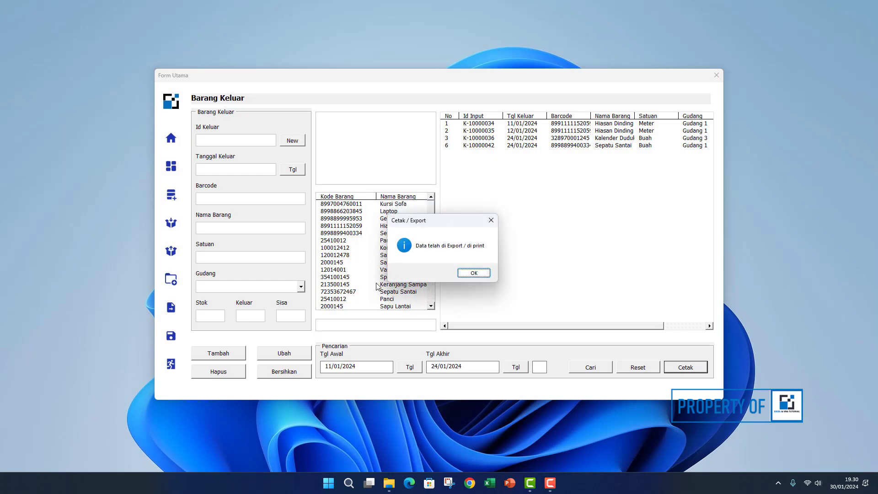
left_click(474, 274)
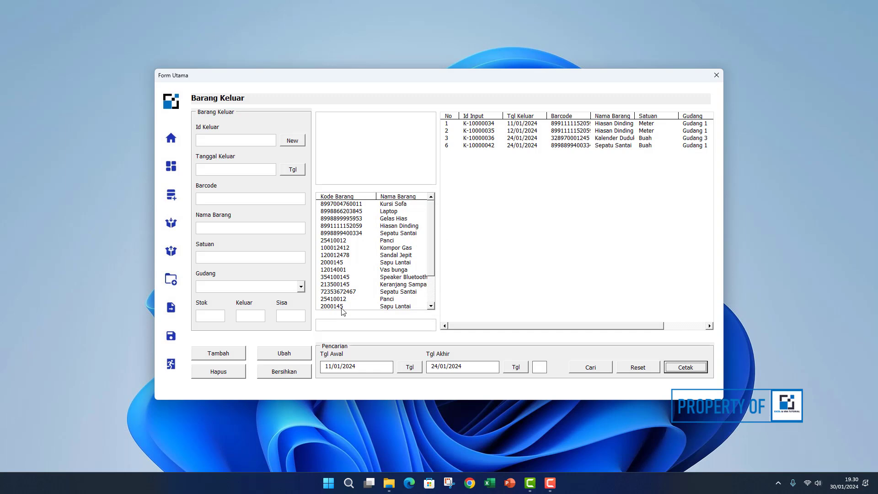
left_click(635, 370)
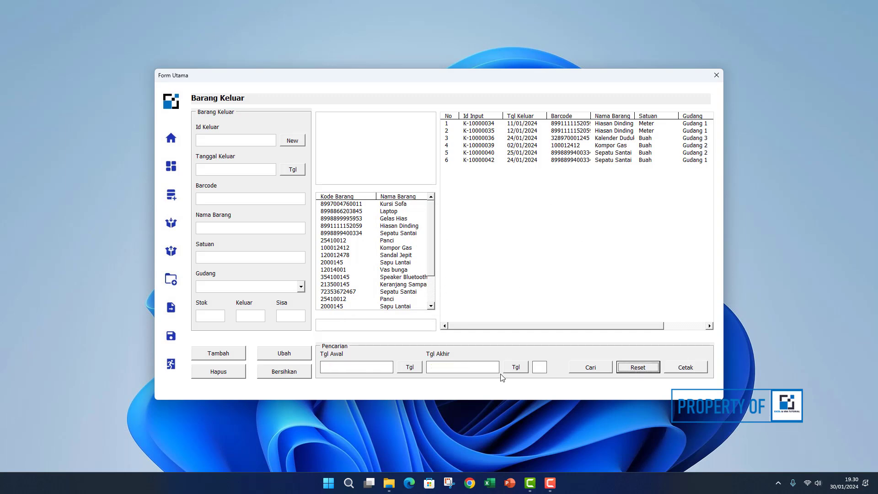
Switch to File Explorer, open the CETAK KELUAR PDF, review both its pages, and return to the inventory form
left_click(390, 482)
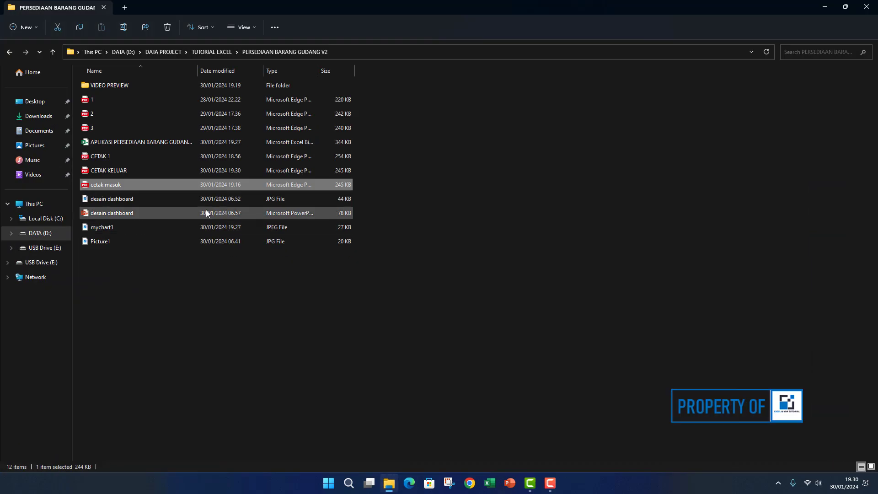
left_click(125, 170)
double_click(125, 170)
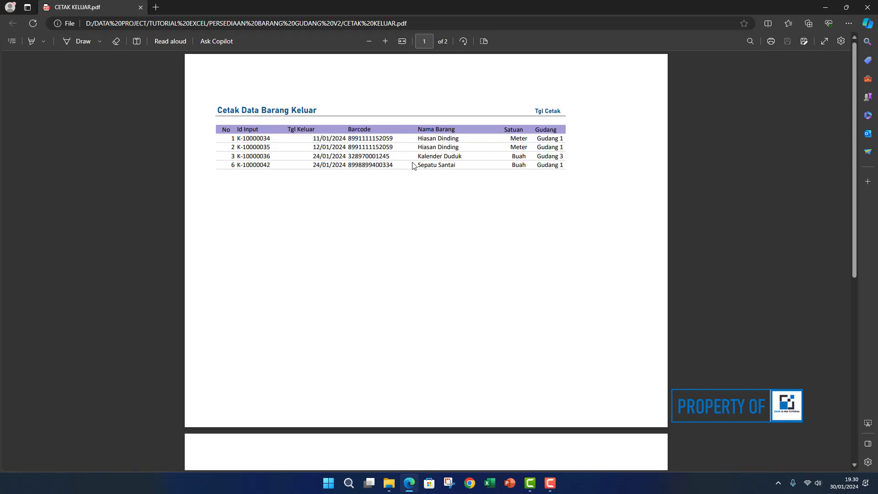
scroll(415, 184, "down", 7)
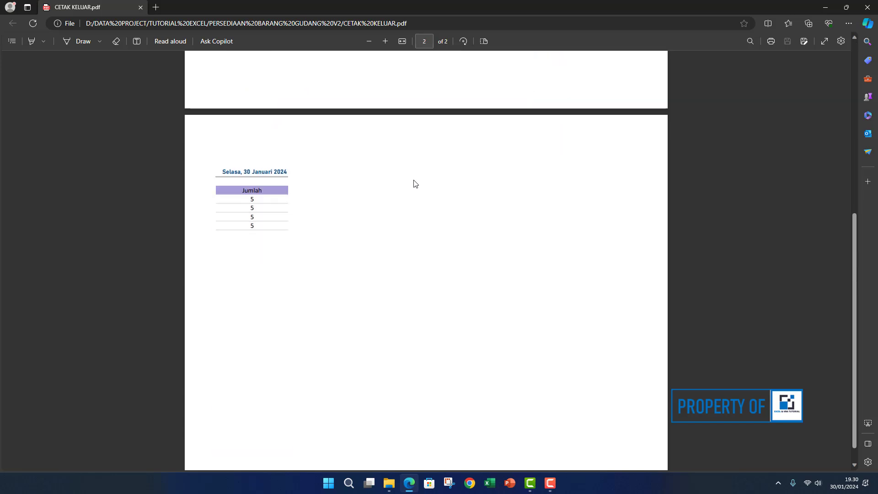
scroll(269, 177, "up", 7)
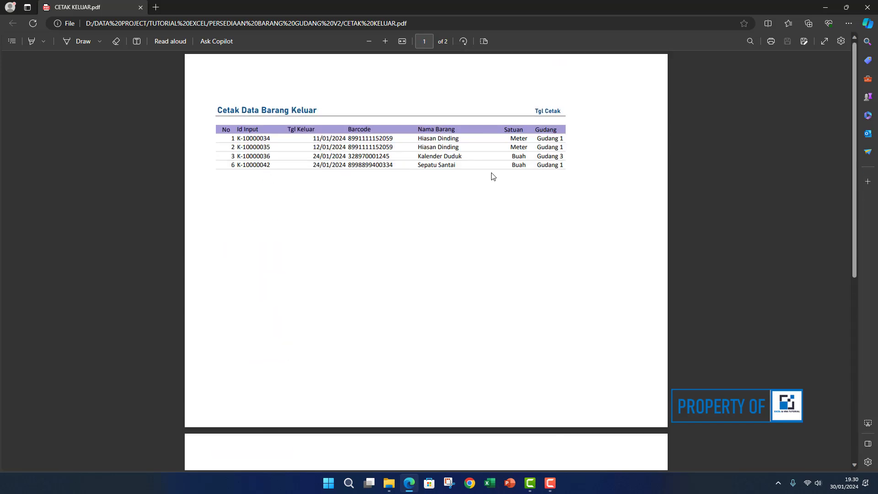
left_click(868, 7)
left_click(829, 7)
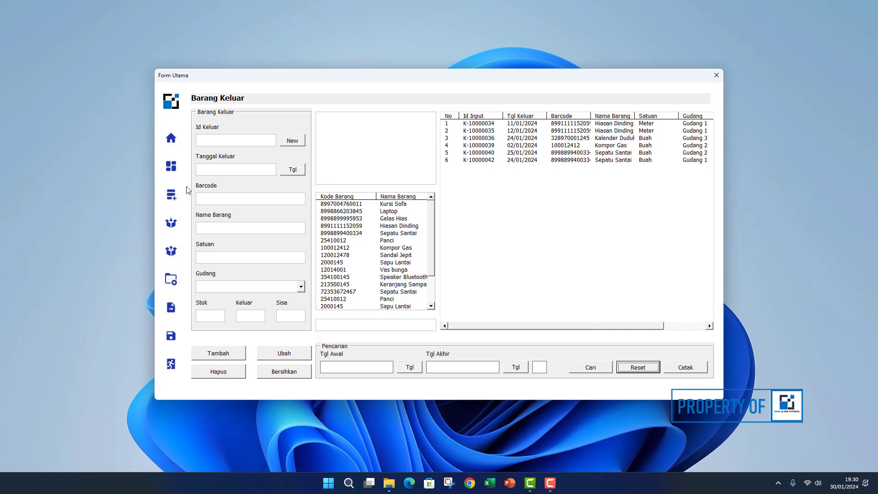
Show the dashboard chart for the period 01/01/2024 to 18/01/2024 and refresh the dashboard
left_click(175, 140)
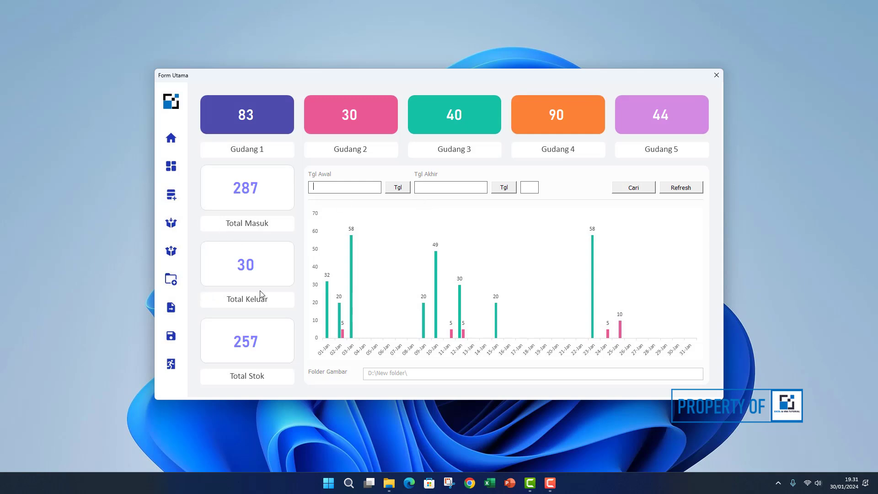
left_click(404, 189)
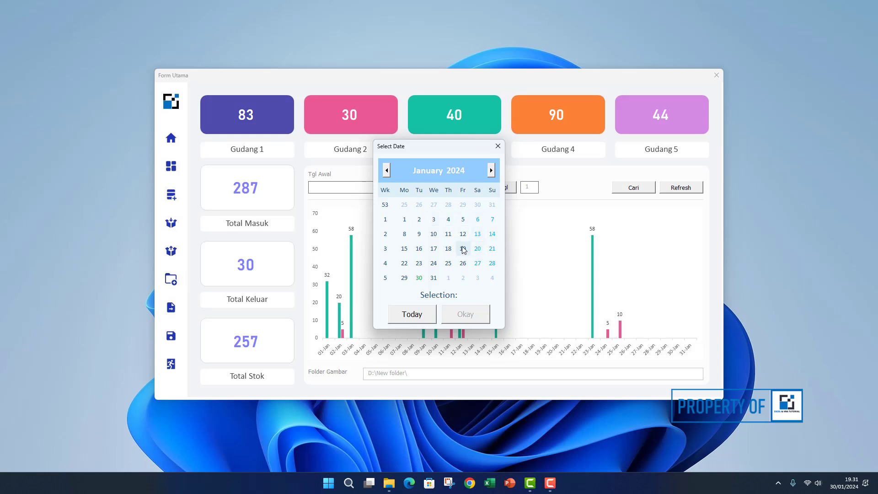
left_click(404, 219)
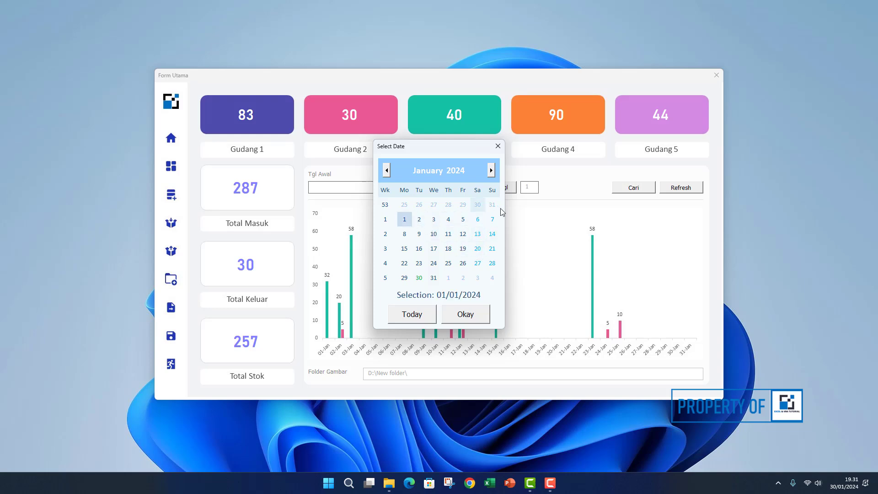
left_click(465, 314)
left_click(508, 188)
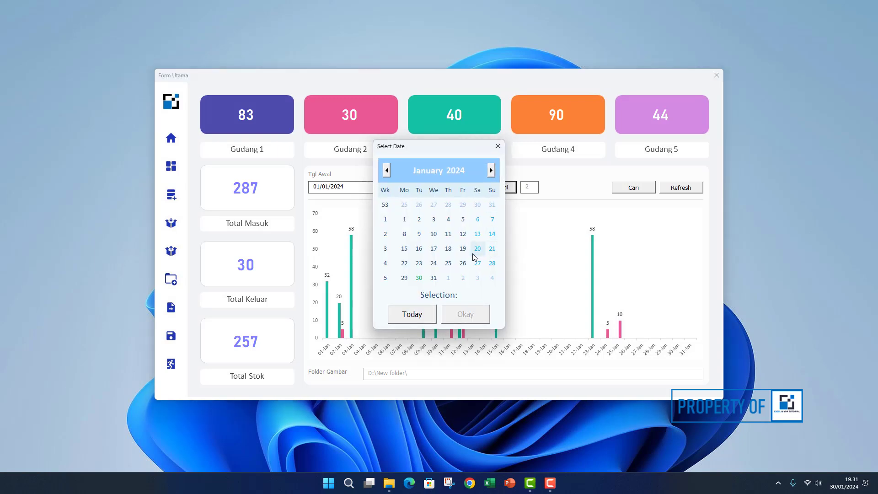
left_click(448, 248)
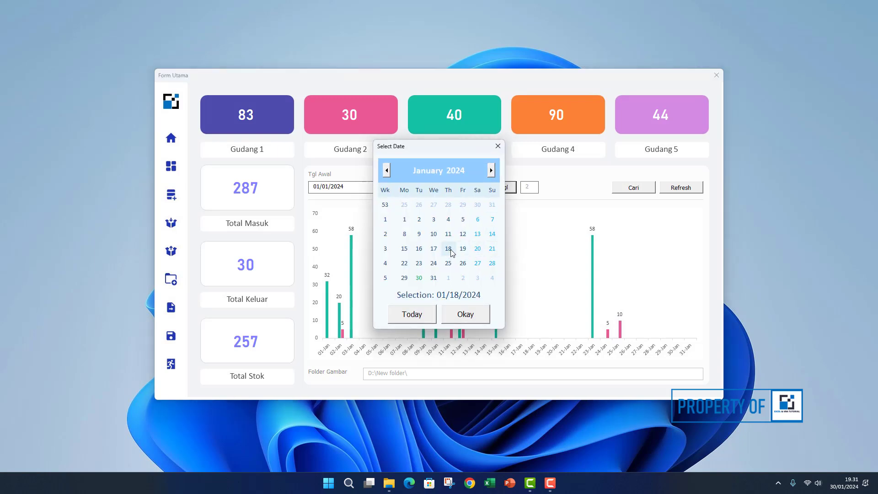
left_click(472, 315)
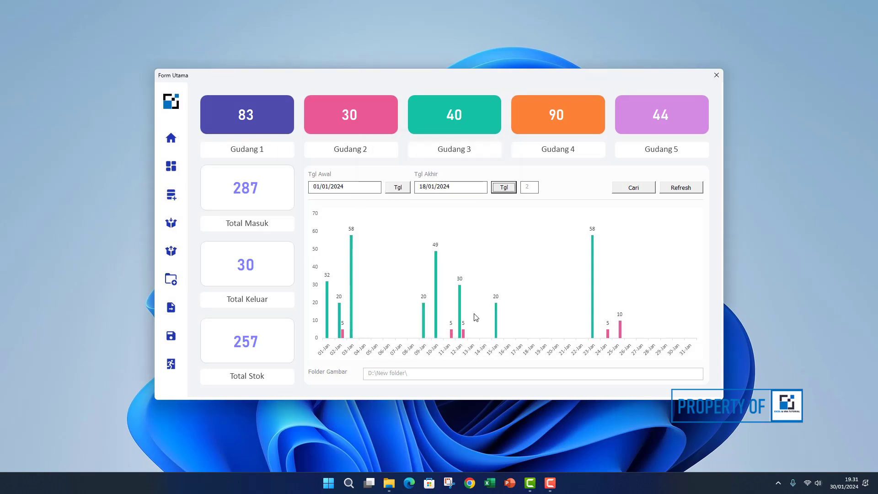
left_click(635, 192)
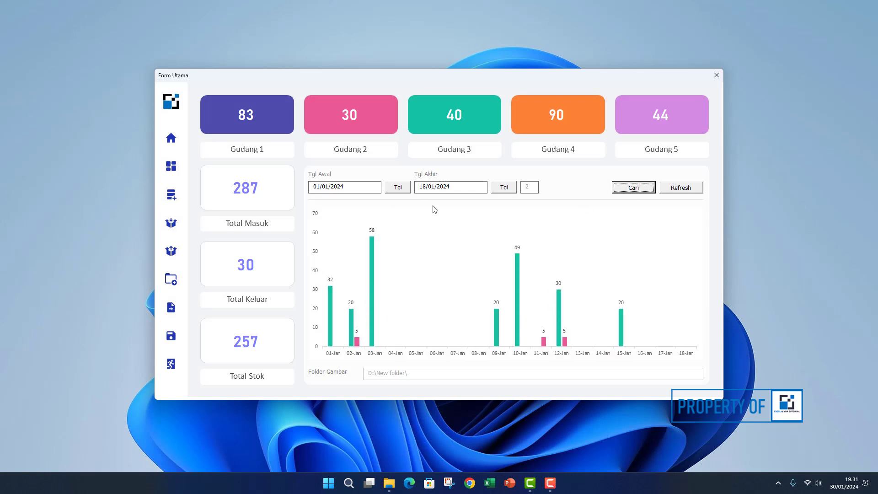
left_click(676, 187)
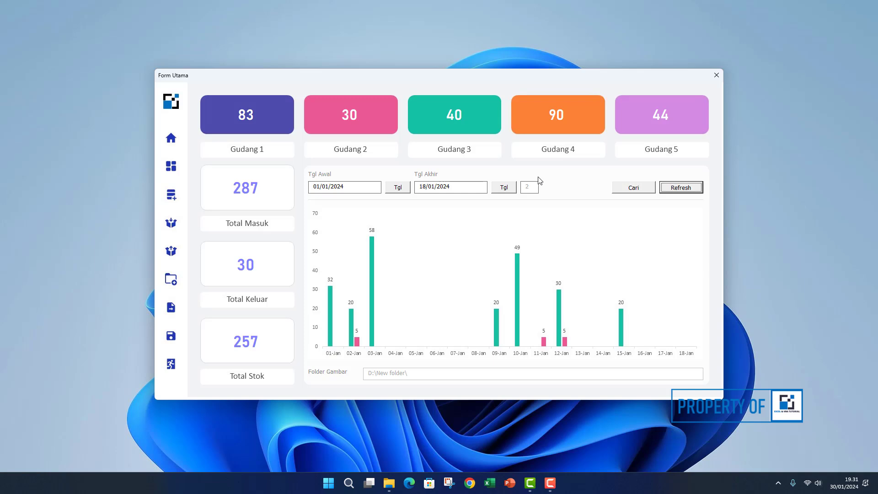
Extend the dashboard chart's end date to 26/01/2024 and search again
left_click(503, 188)
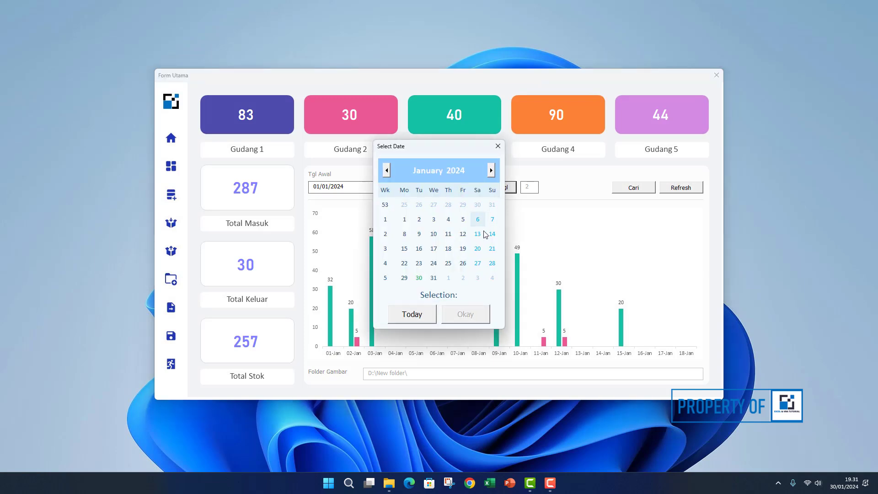
left_click(462, 263)
left_click(465, 315)
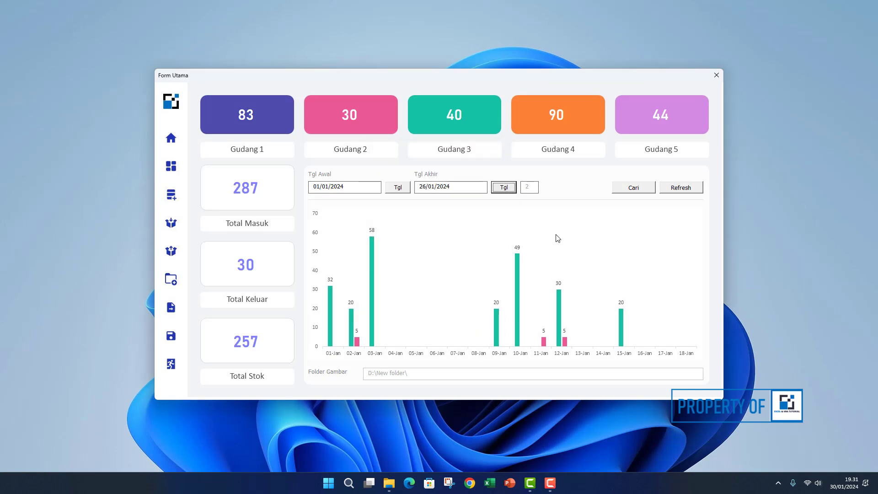
left_click(641, 189)
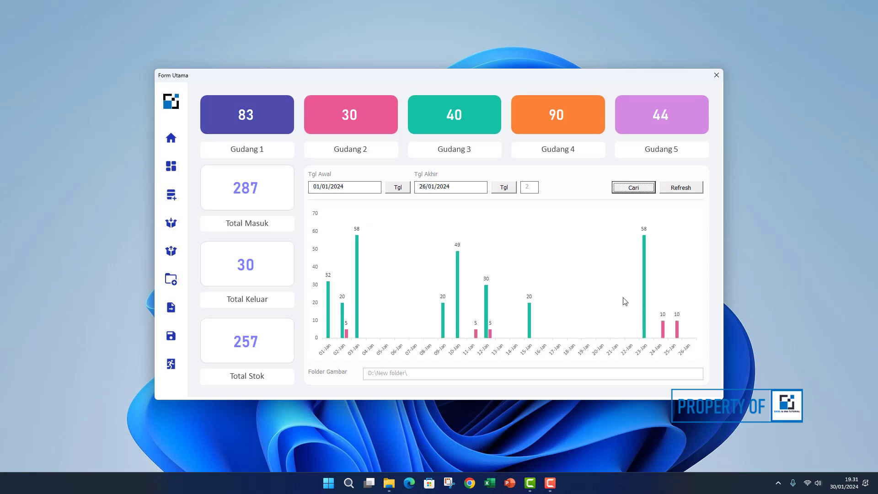